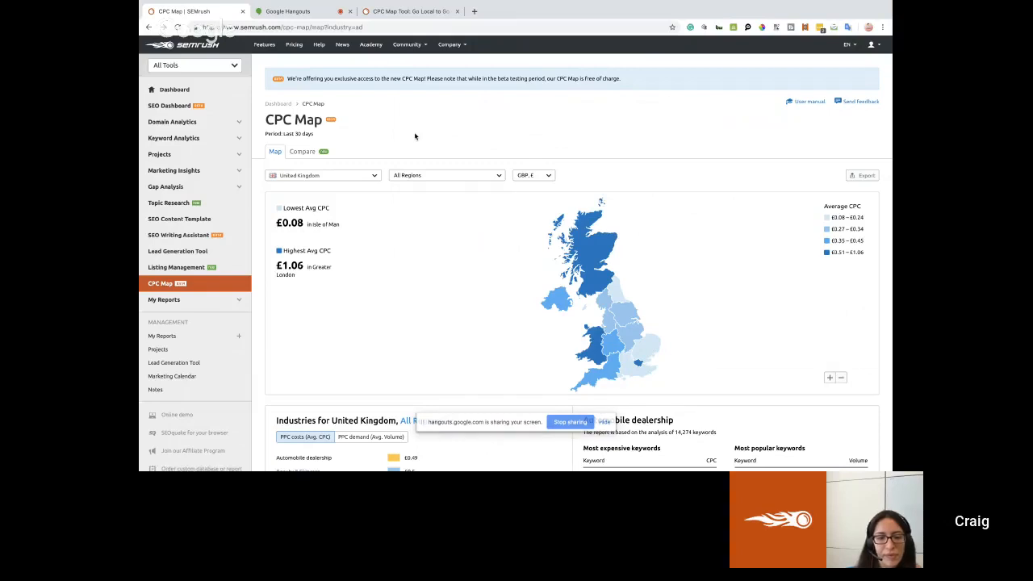
# - Switch the CPC Map's country to United States
pyautogui.moveTo(615, 296)
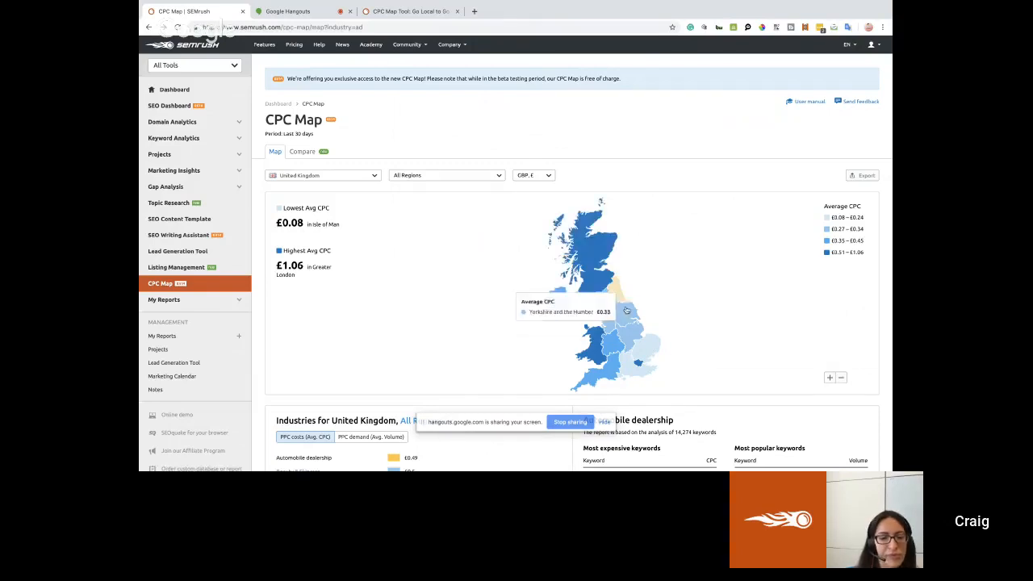
pyautogui.scroll(-3, 626, 347)
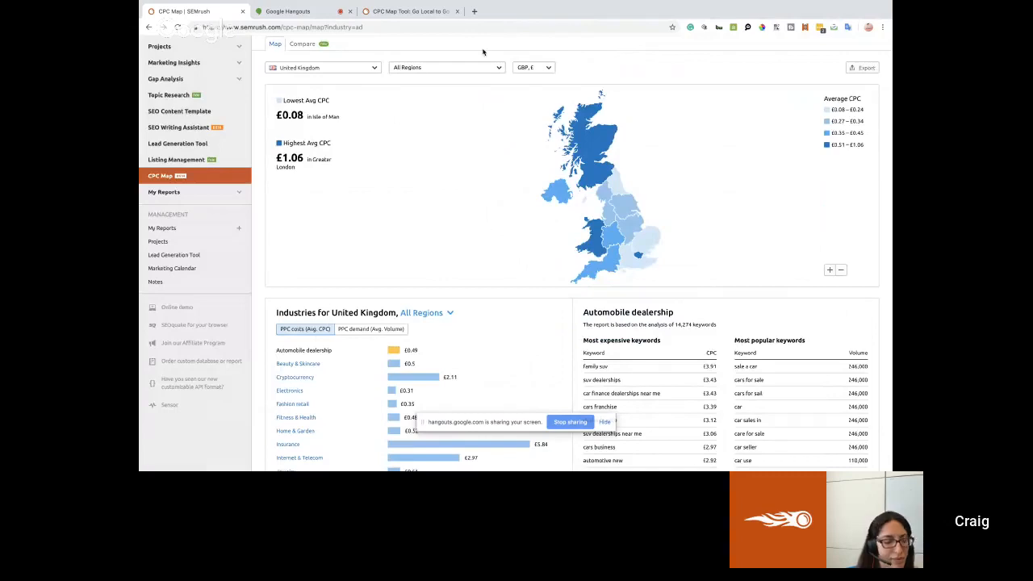
pyautogui.scroll(2, 483, 51)
pyautogui.scroll(1, 482, 52)
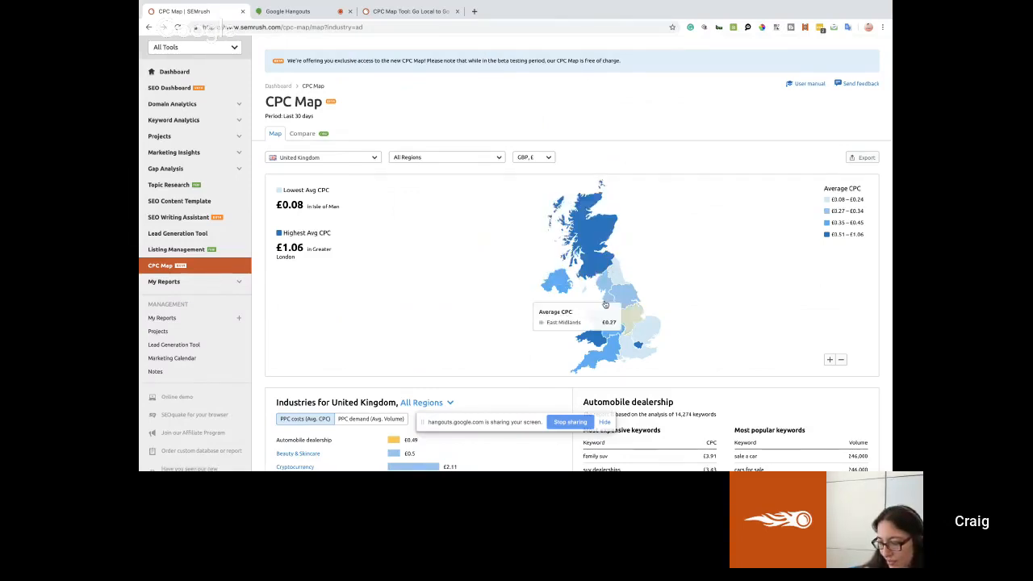
pyautogui.moveTo(634, 344)
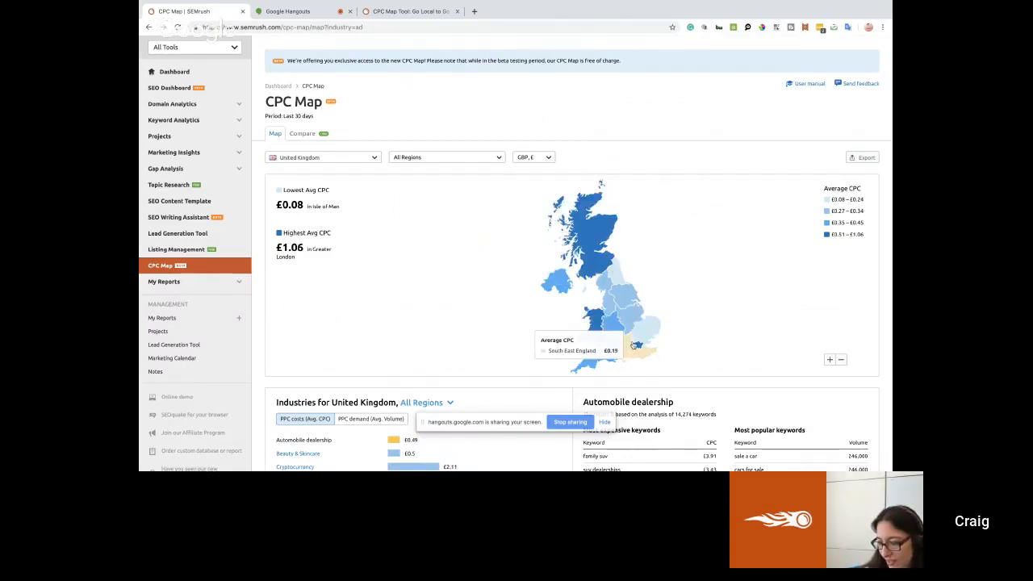
pyautogui.click(375, 158)
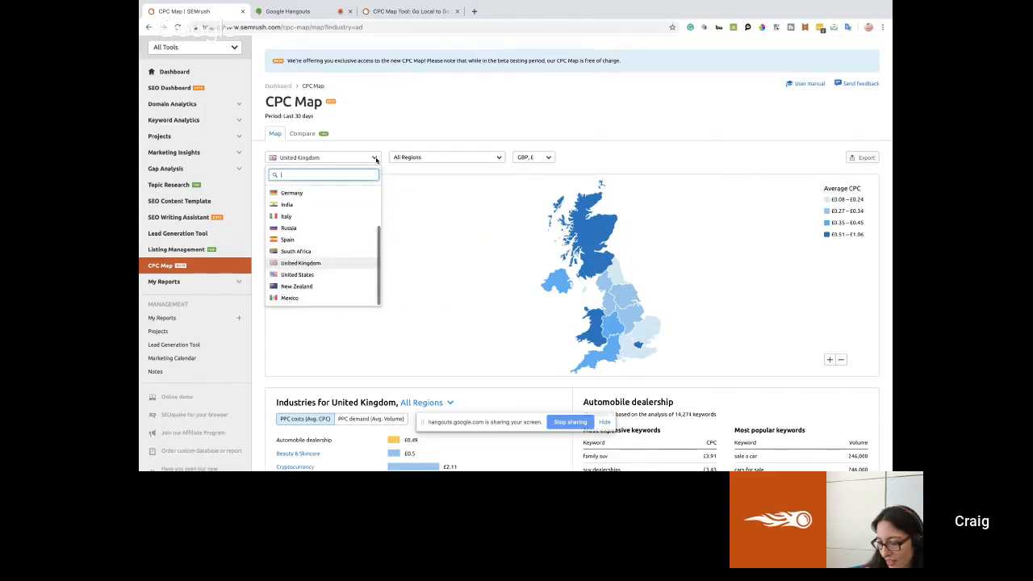
pyautogui.click(327, 275)
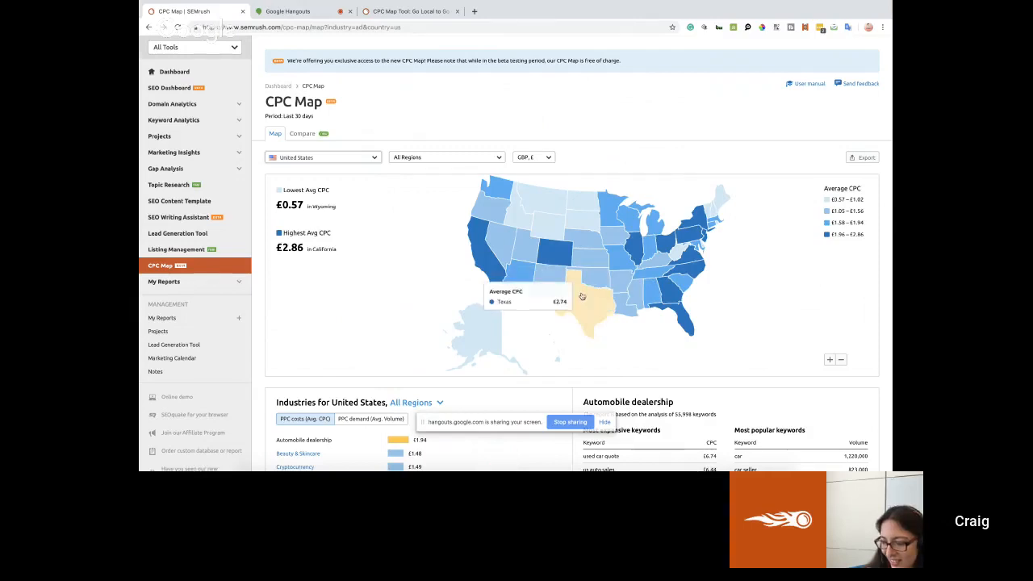
# - Set the CPC Map's country back to United Kingdom
pyautogui.click(330, 159)
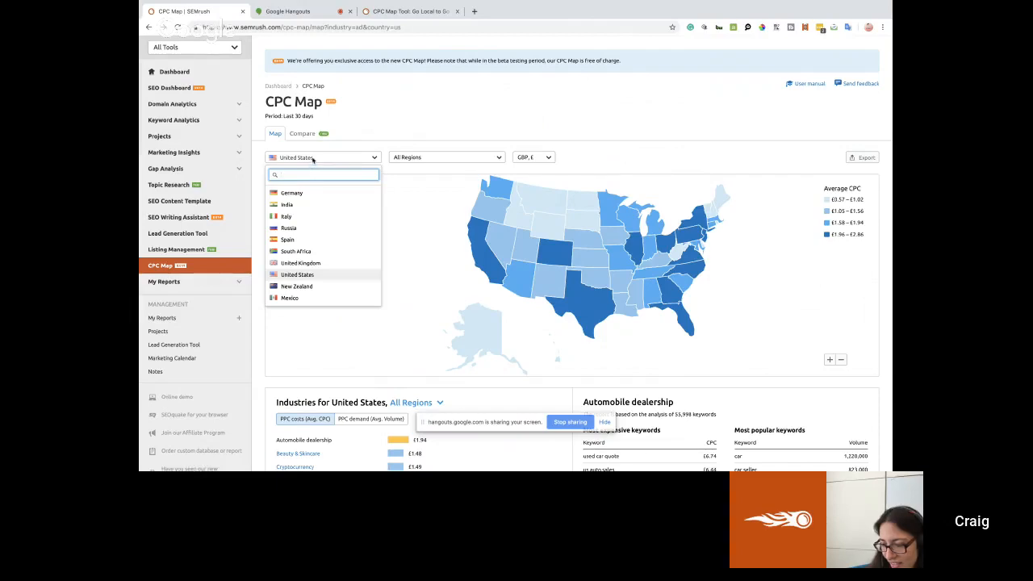
pyautogui.click(313, 264)
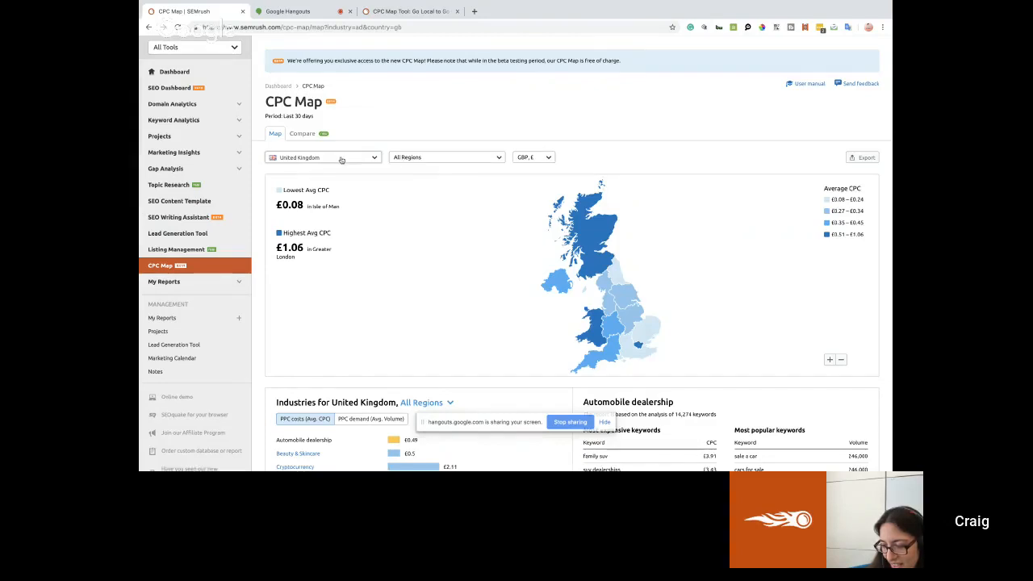
pyautogui.click(370, 159)
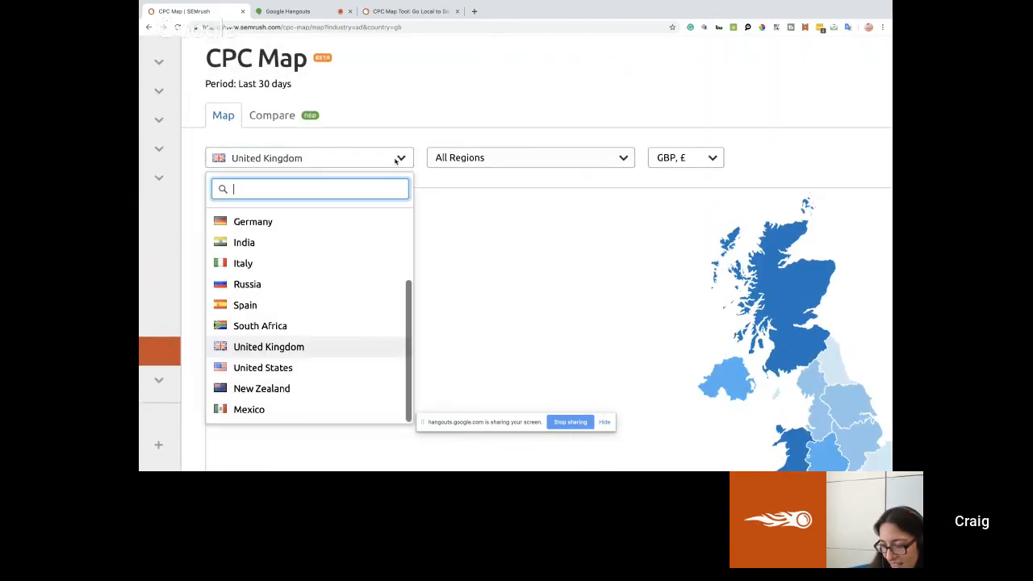
pyautogui.click(396, 159)
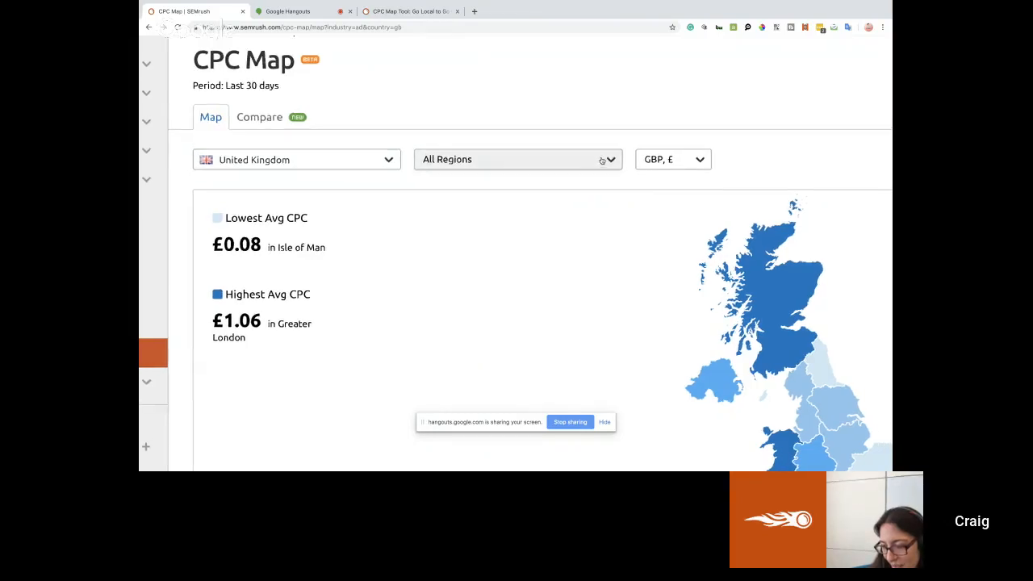
# - Narrow the United Kingdom map to the Scotland region
pyautogui.click(601, 159)
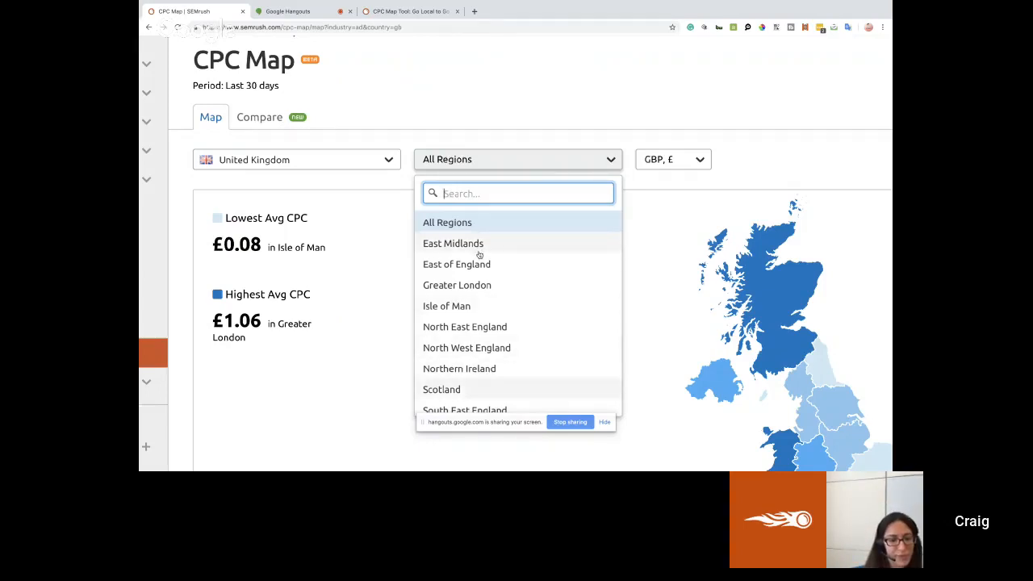
pyautogui.scroll(-3, 479, 252)
pyautogui.scroll(3, 480, 258)
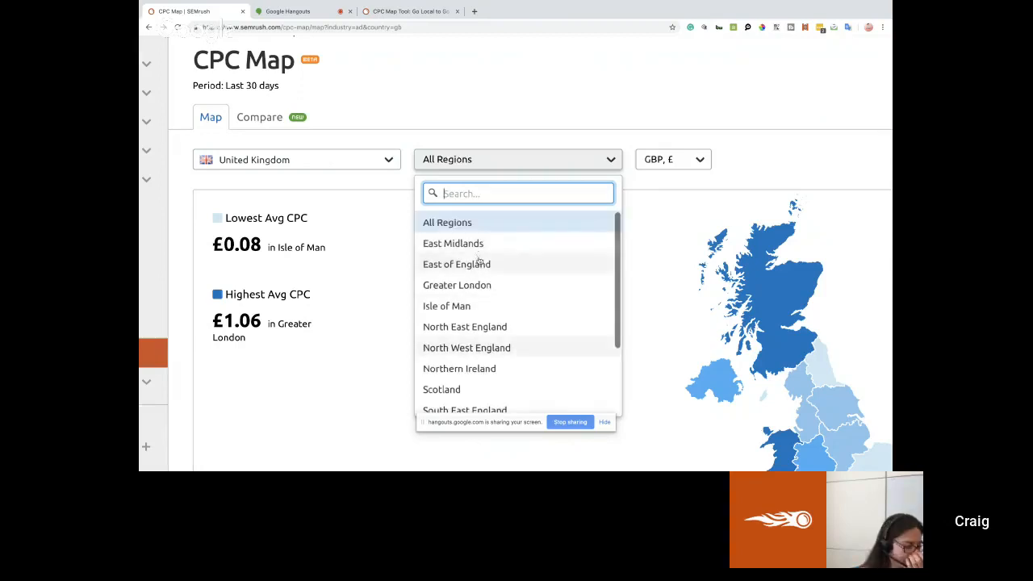
pyautogui.click(450, 389)
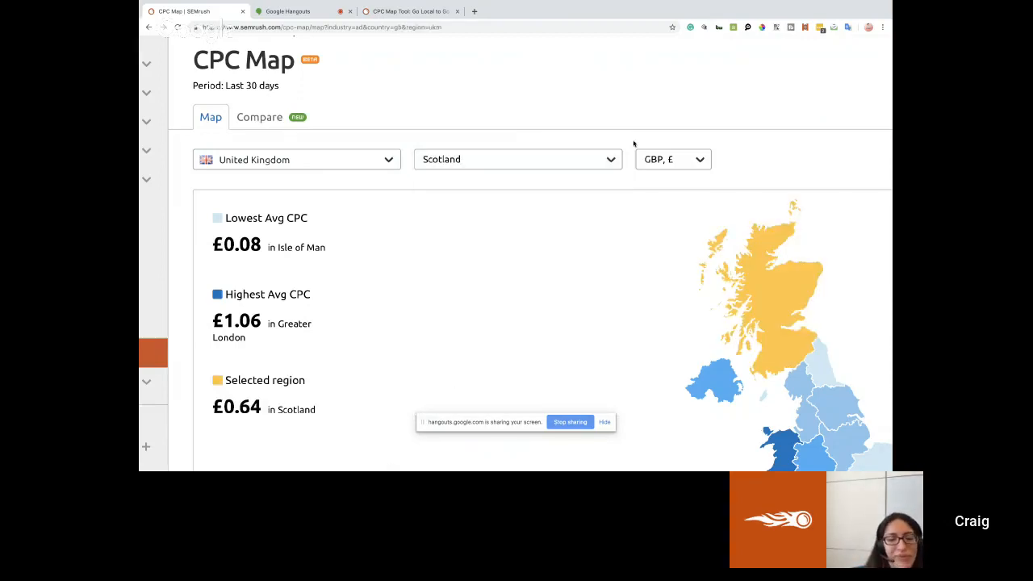
# - Set the map's currency to GBP and restore the page to its normal zoom
pyautogui.moveTo(771, 266)
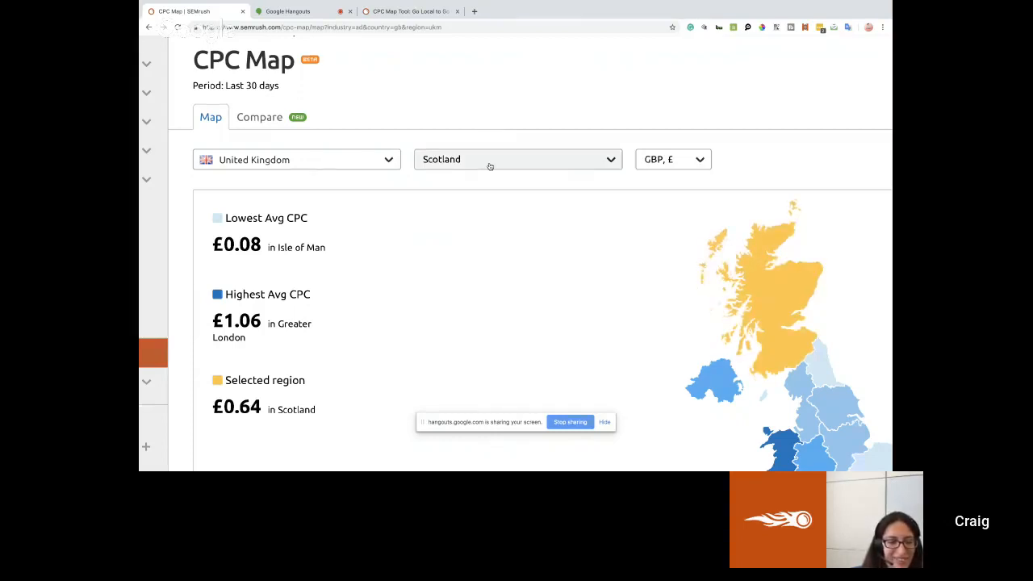
pyautogui.click(678, 159)
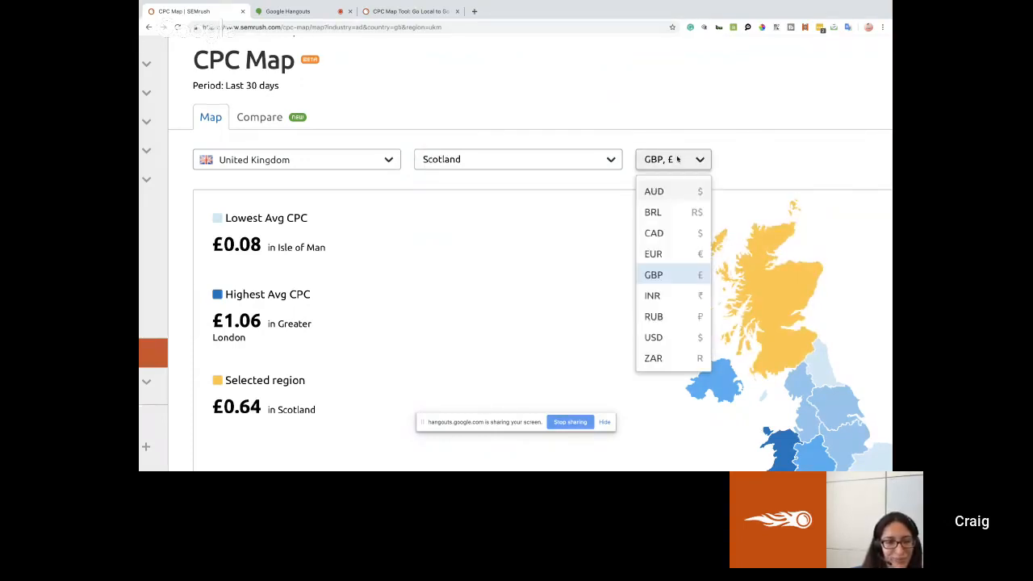
pyautogui.click(671, 277)
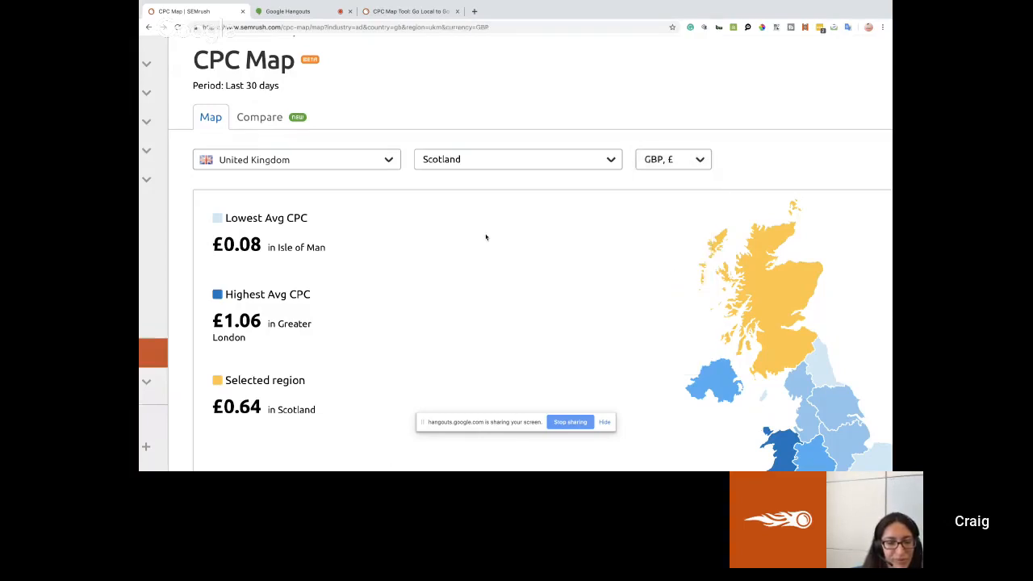
pyautogui.hotkey('ctrl', '0')
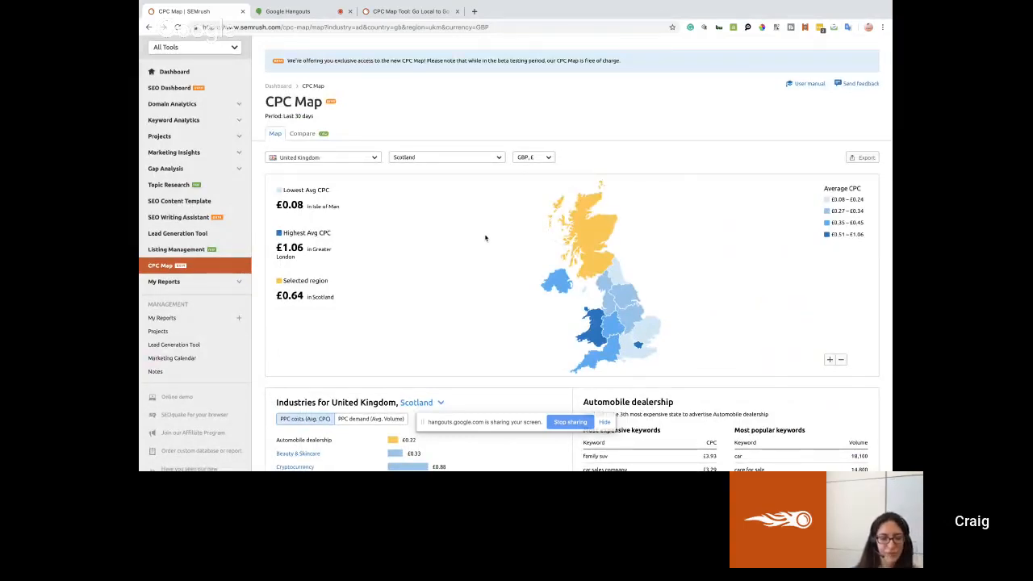
pyautogui.click(534, 158)
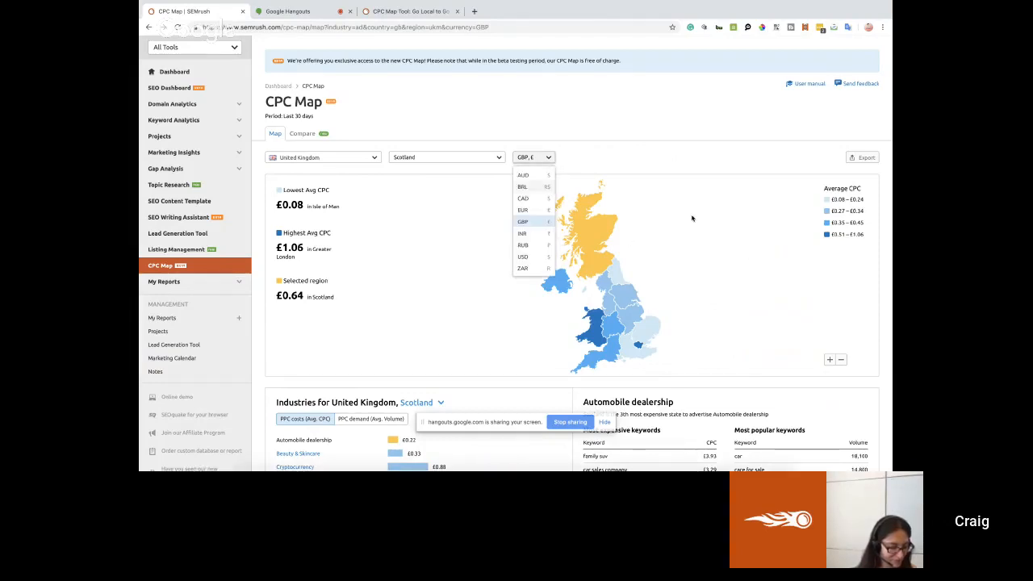
pyautogui.click(565, 139)
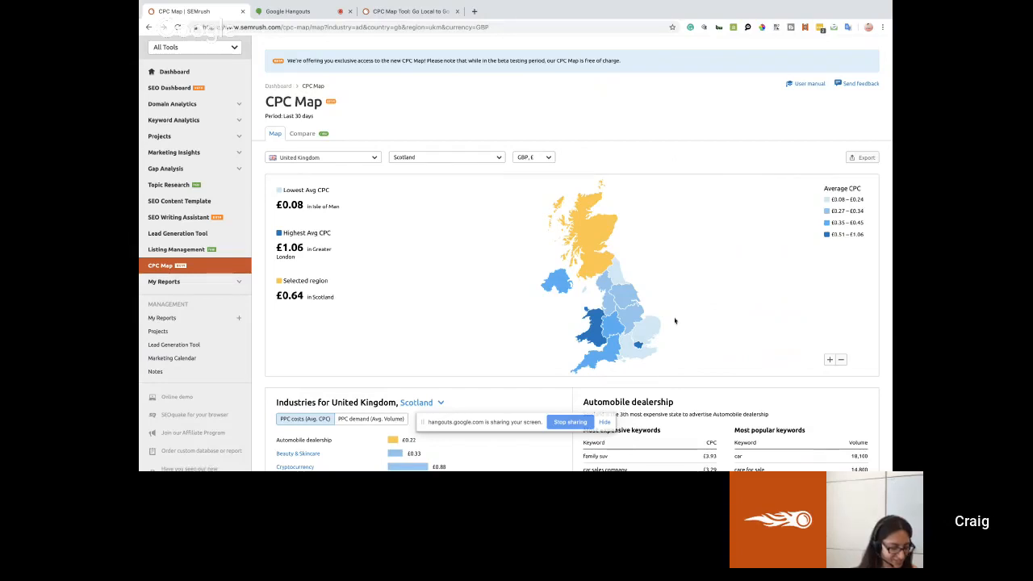
# - Show the Internet & Telecom industry report for Scotland in the industries section
pyautogui.moveTo(692, 150); pyautogui.dragTo(659, 338)
pyautogui.scroll(-1, 690, 422)
pyautogui.scroll(-2, 659, 337)
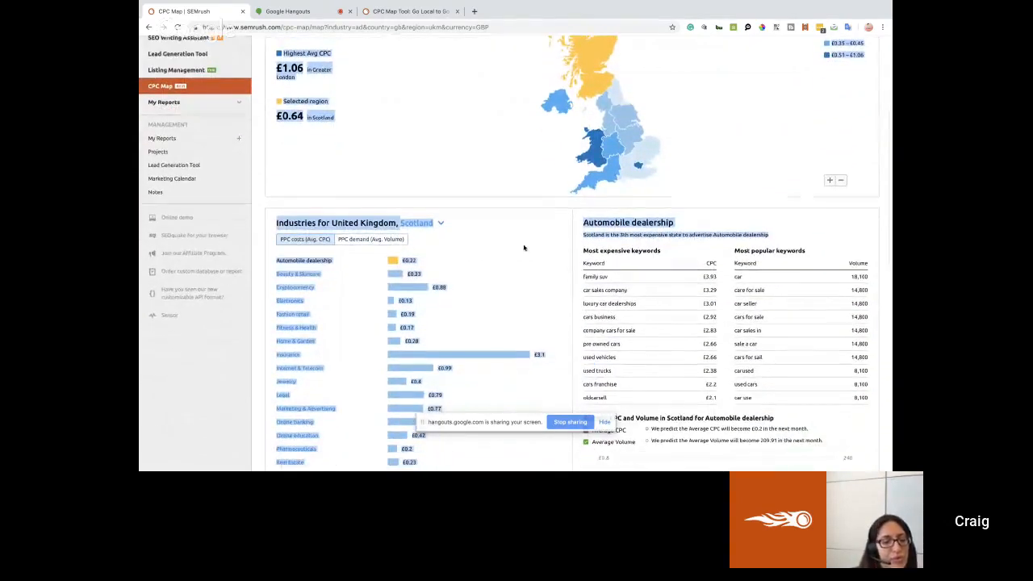
pyautogui.click(498, 228)
pyautogui.scroll(-2, 350, 254)
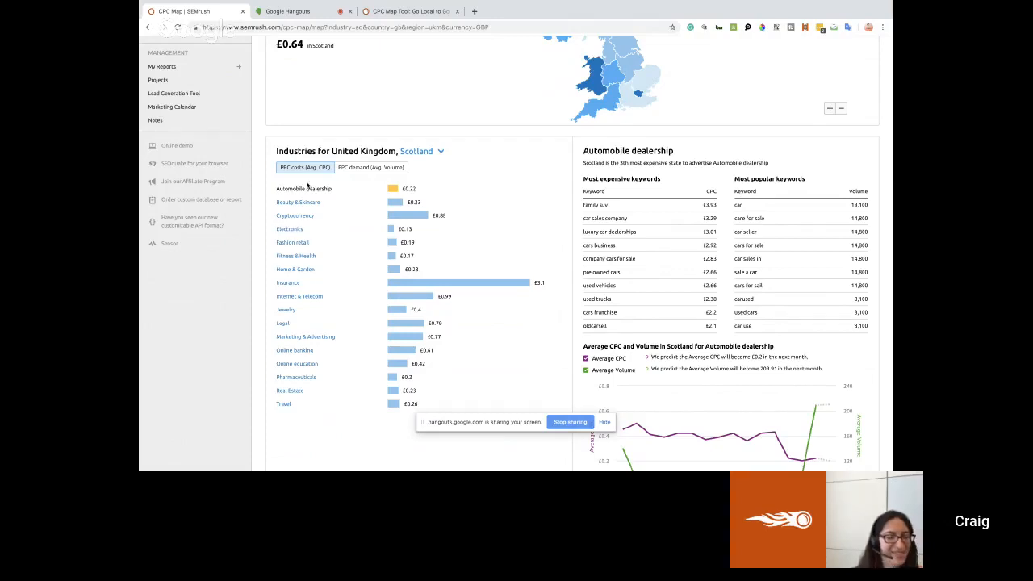
pyautogui.click(299, 296)
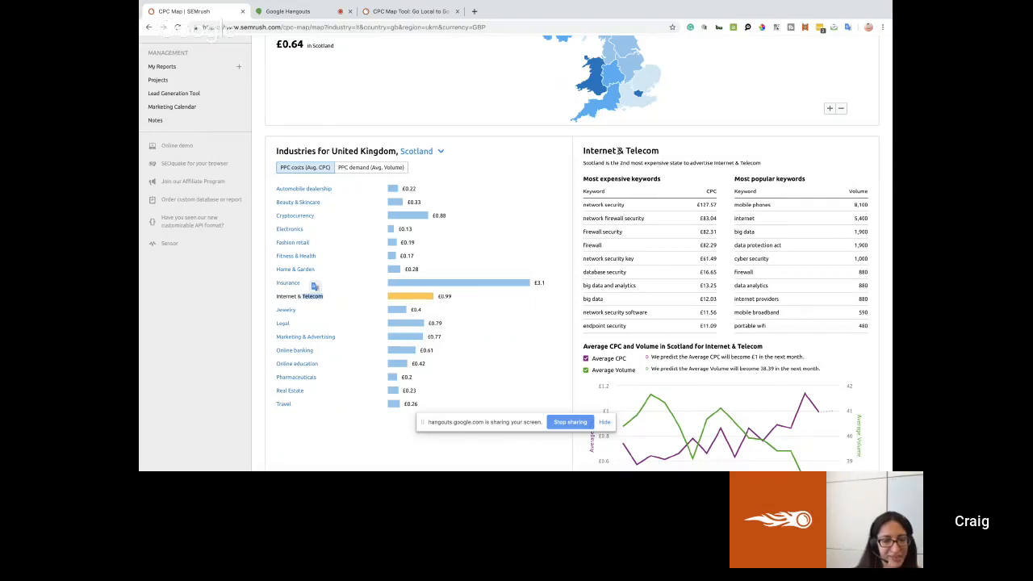
# - Examine Scotland's Internet & Telecom report: most expensive keywords, most popular keywords, and the average CPC and volume chart
pyautogui.scroll(3, 620, 151)
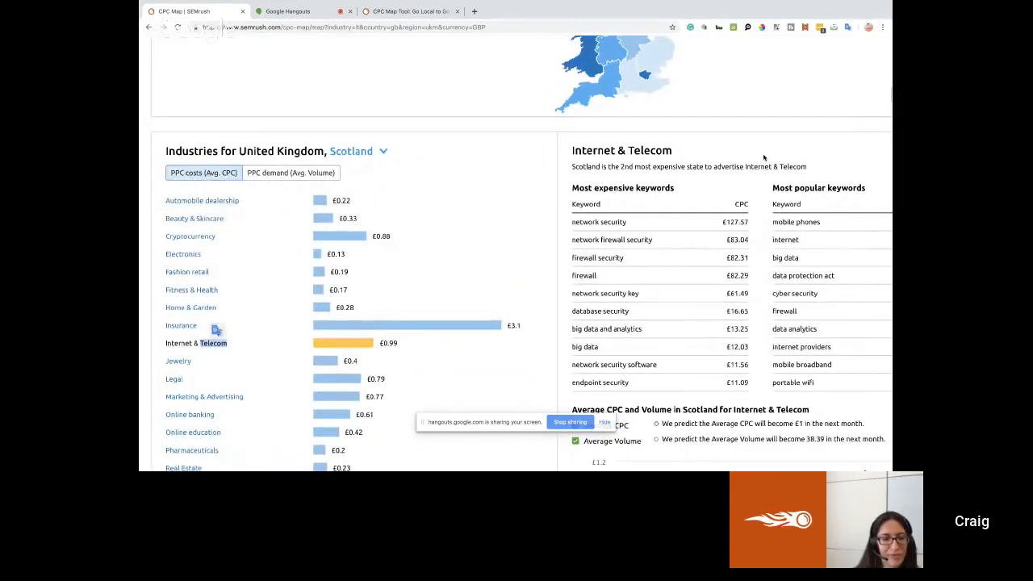
pyautogui.hscroll(3, 764, 157)
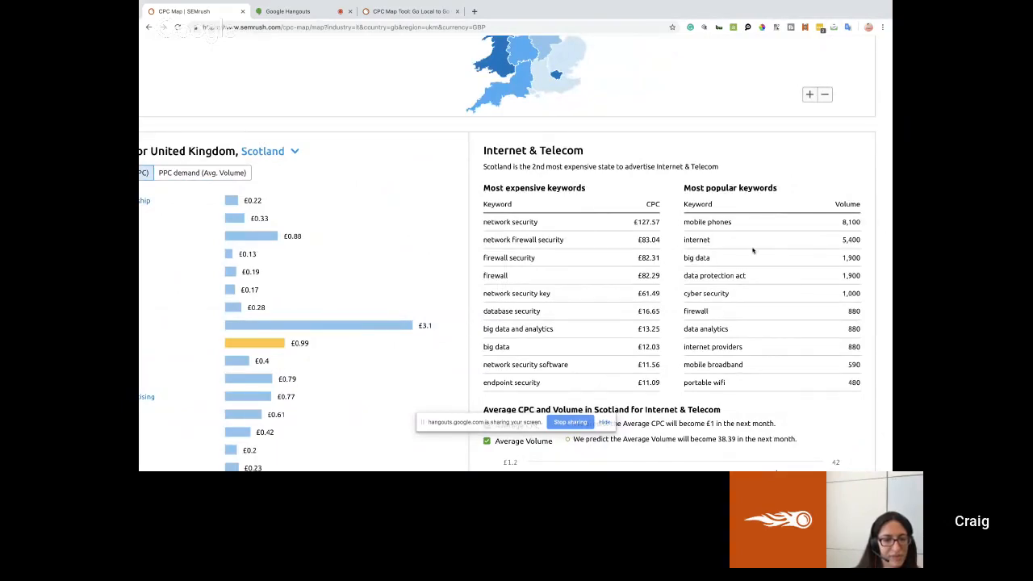
pyautogui.scroll(-5, 648, 218)
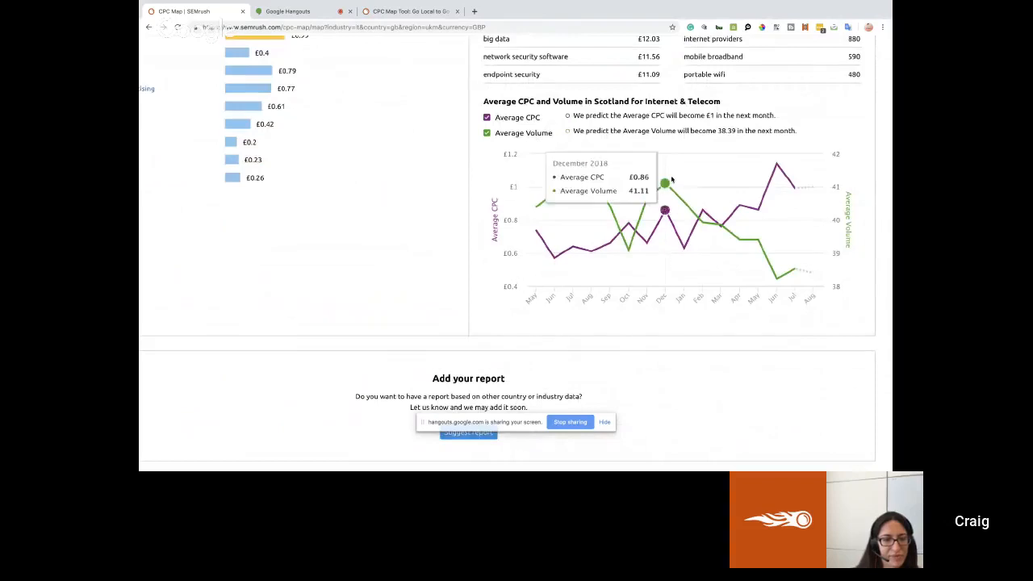
pyautogui.scroll(-1, 483, 143)
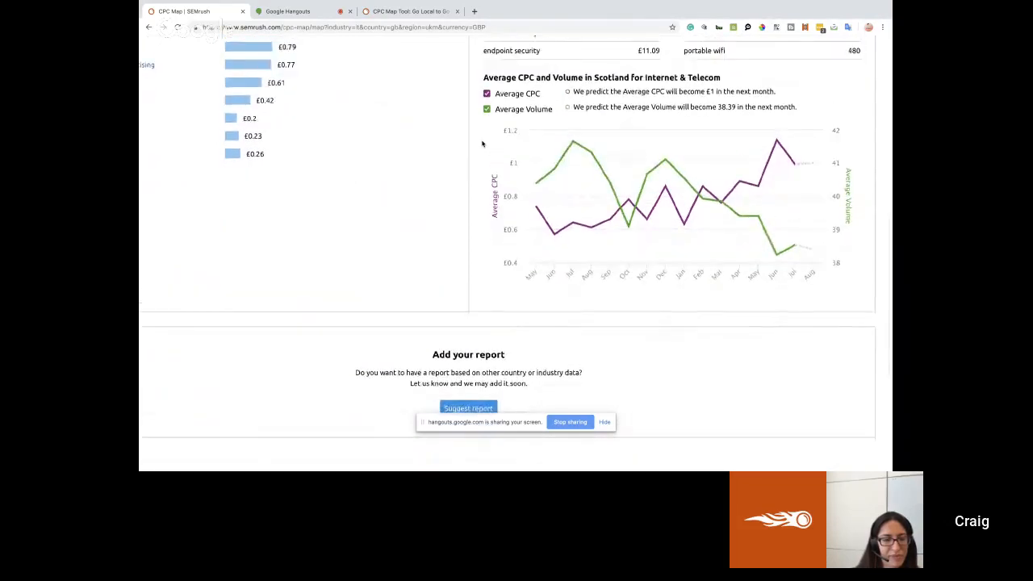
pyautogui.scroll(3, 482, 143)
pyautogui.scroll(1, 483, 144)
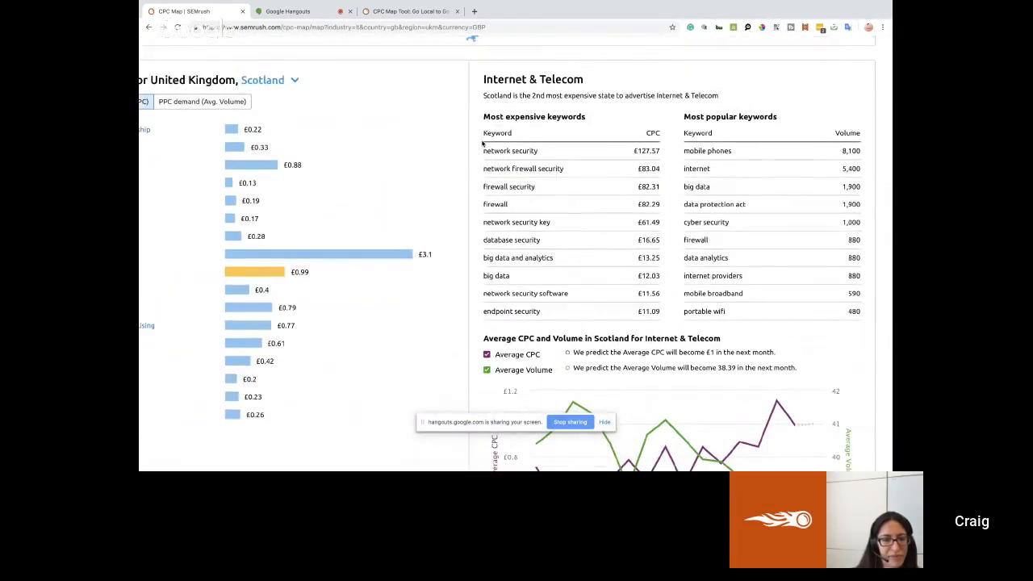
pyautogui.hscroll(-5, 483, 144)
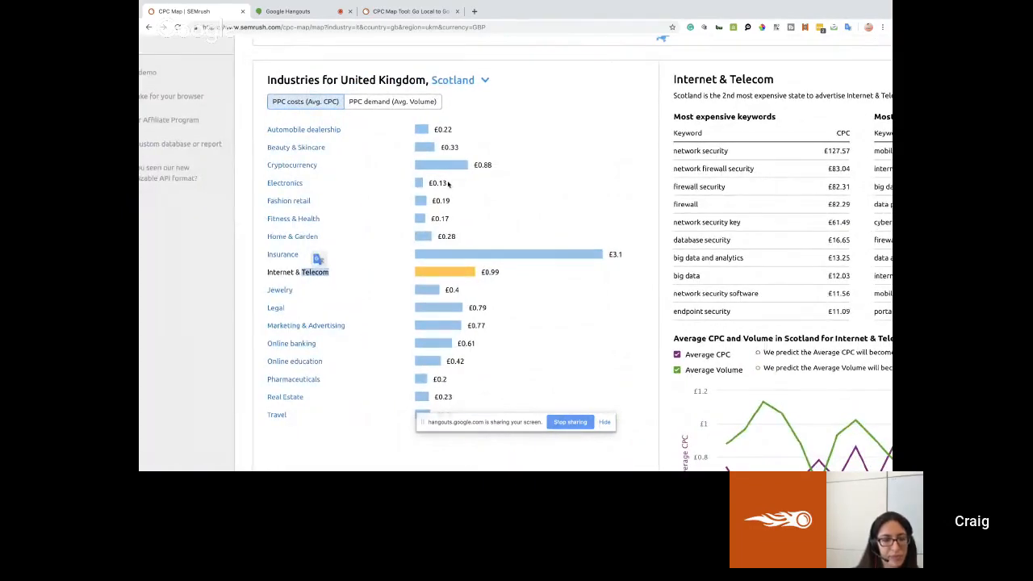
# - Select the North East England region on the United Kingdom map
pyautogui.scroll(3, 448, 184)
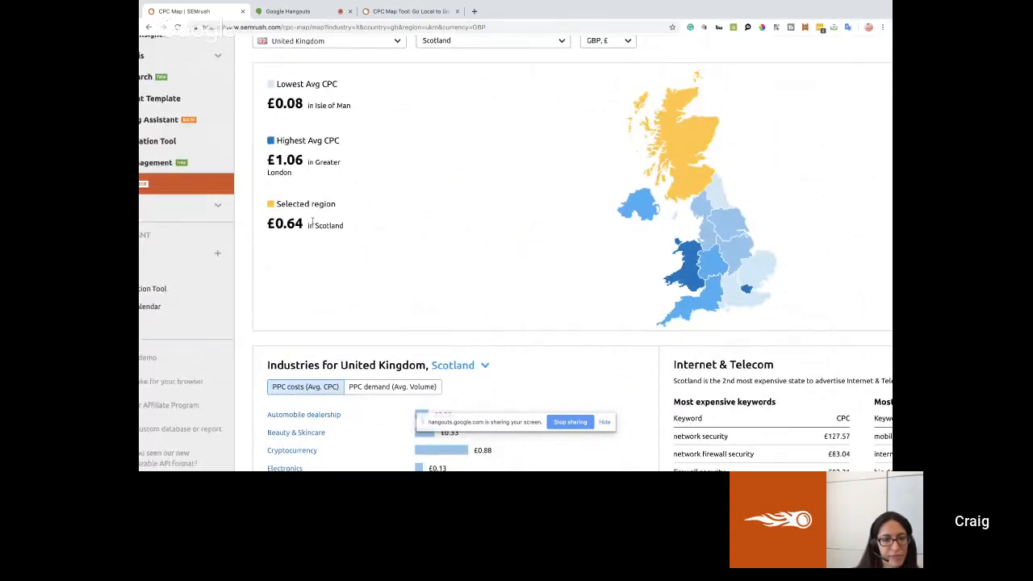
pyautogui.moveTo(733, 215)
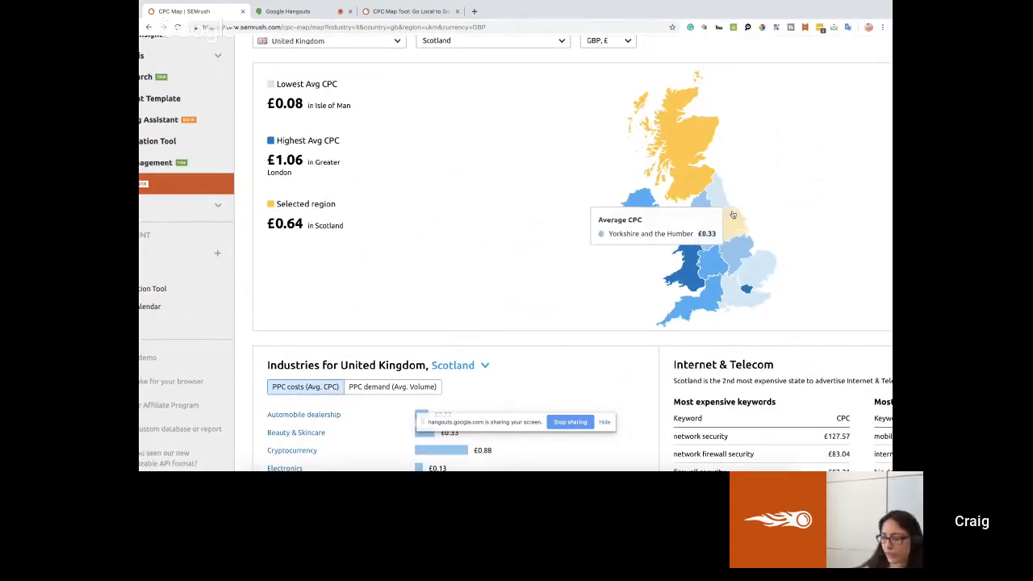
pyautogui.click(720, 197)
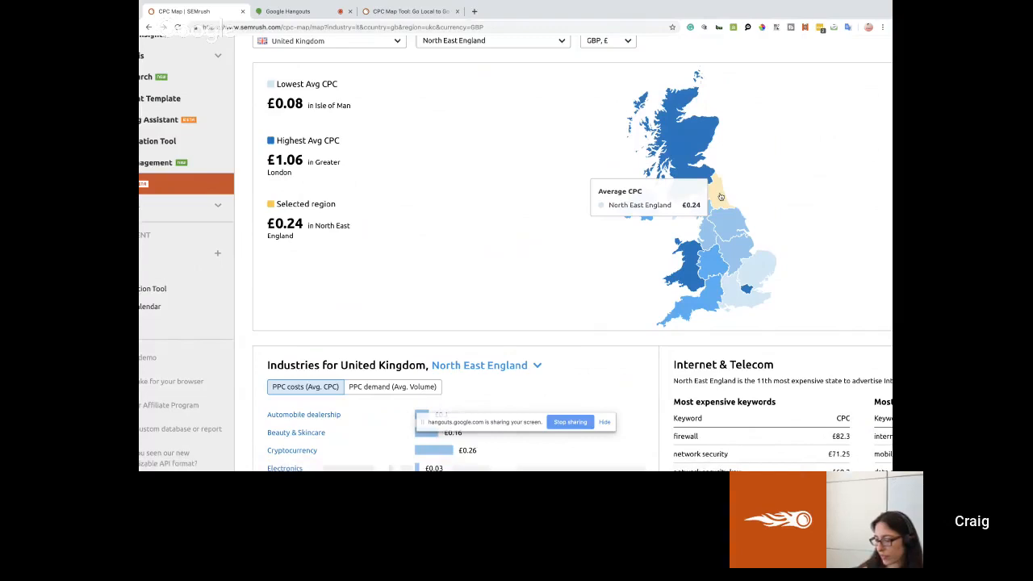
# - Compare the average CPC of Scotland, North East England and neighbouring regions on the map
pyautogui.moveTo(690, 156)
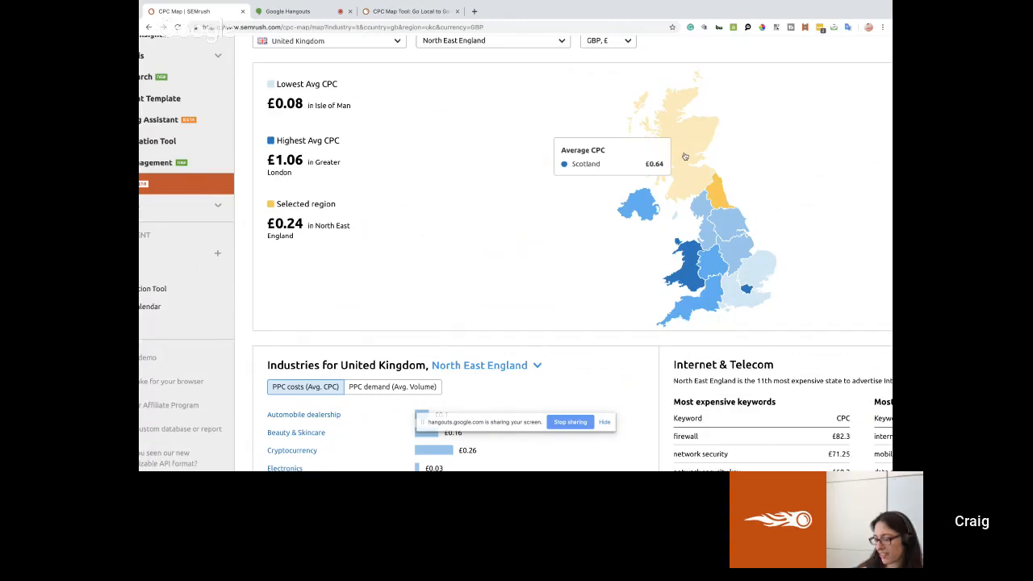
pyautogui.moveTo(717, 197)
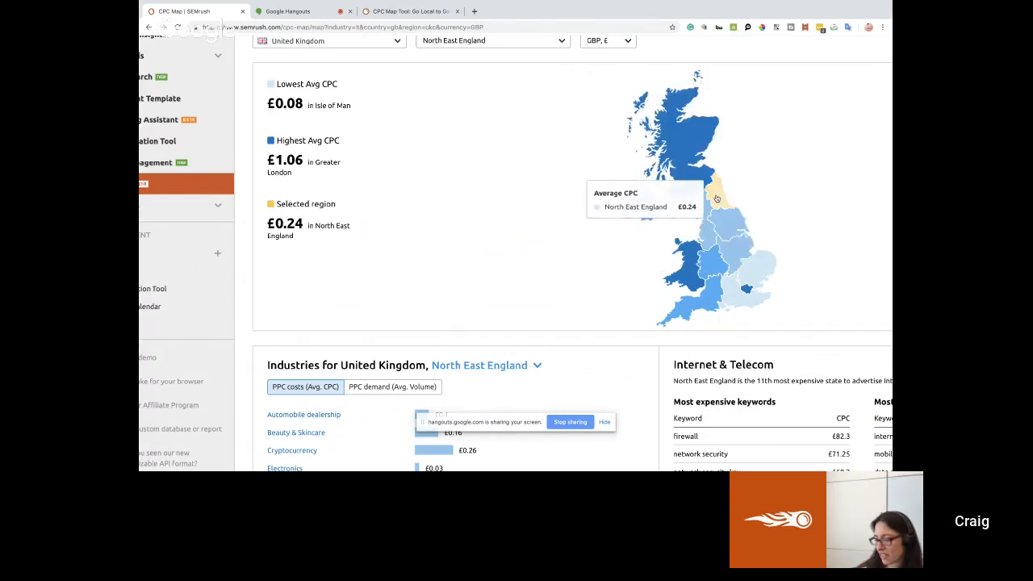
pyautogui.moveTo(683, 129)
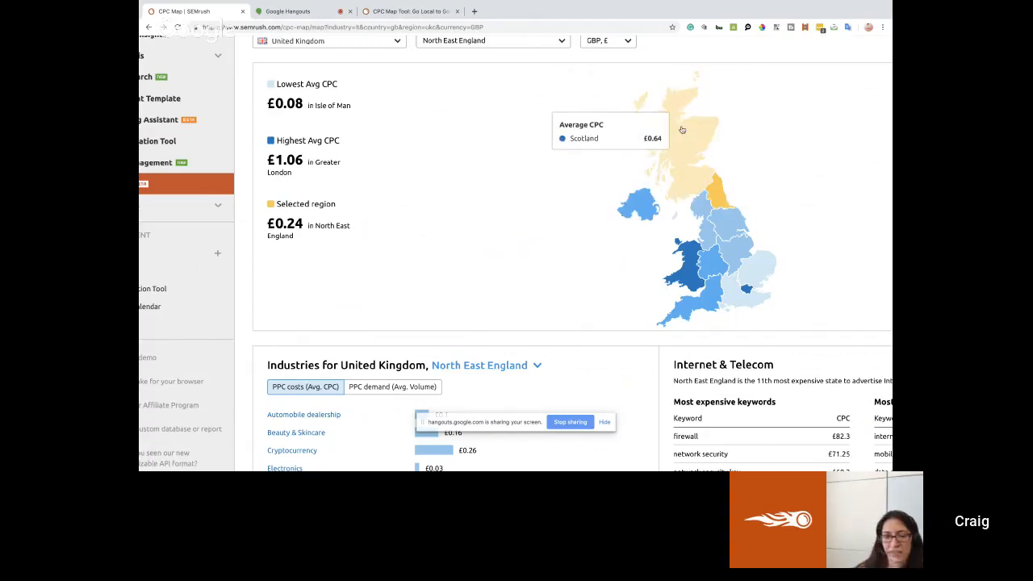
pyautogui.moveTo(709, 220)
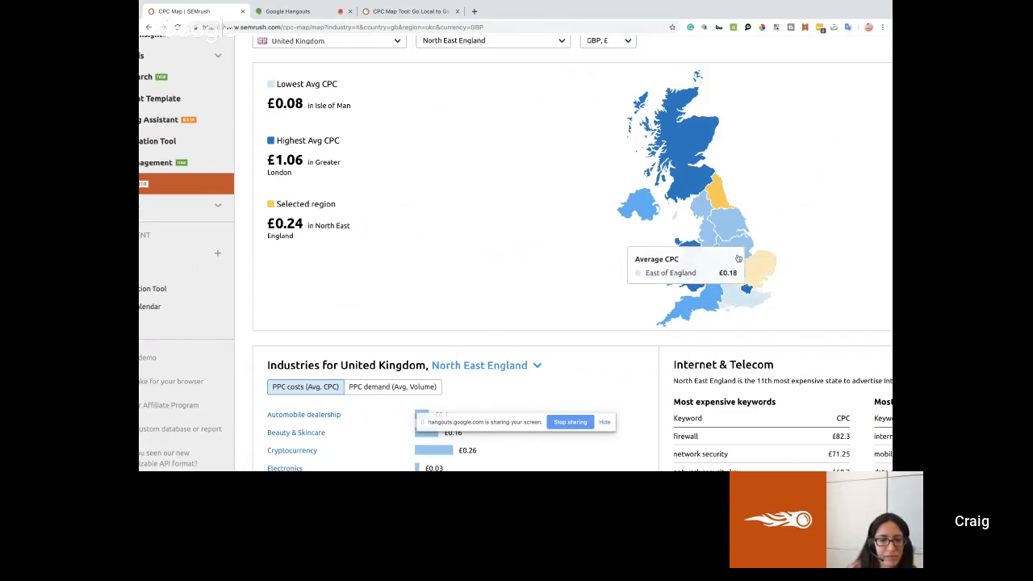
# - Compare the average CPC of North East England with neighbouring regions on the map and review its costs by industry
pyautogui.moveTo(640, 203)
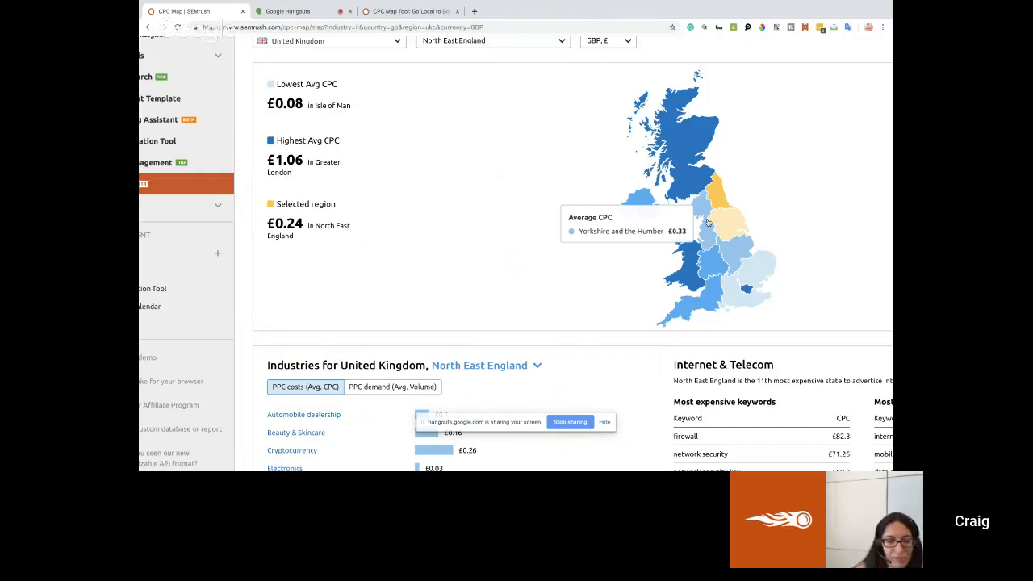
pyautogui.scroll(-1, 702, 233)
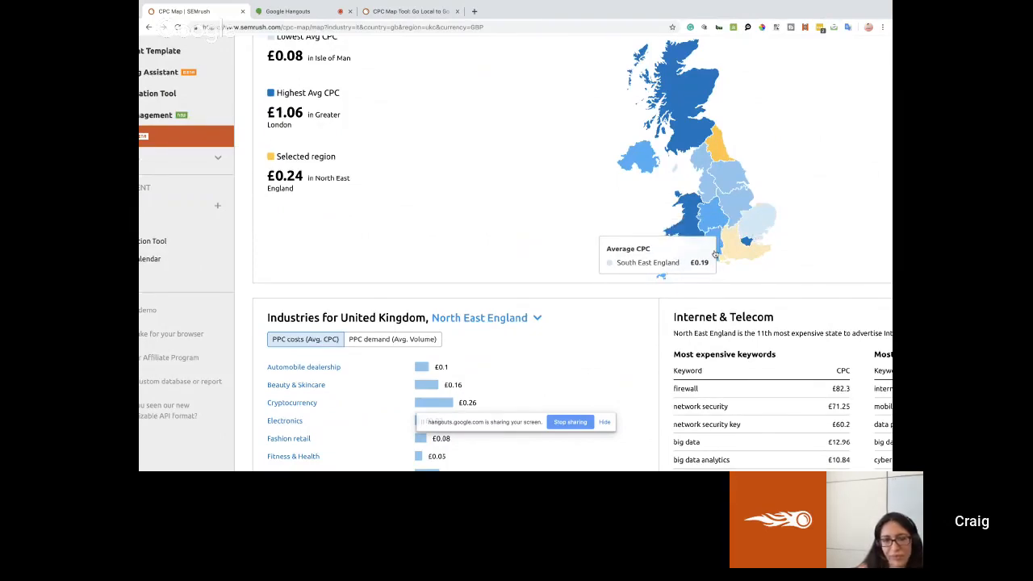
pyautogui.scroll(-4, 635, 259)
pyautogui.scroll(-1, 635, 259)
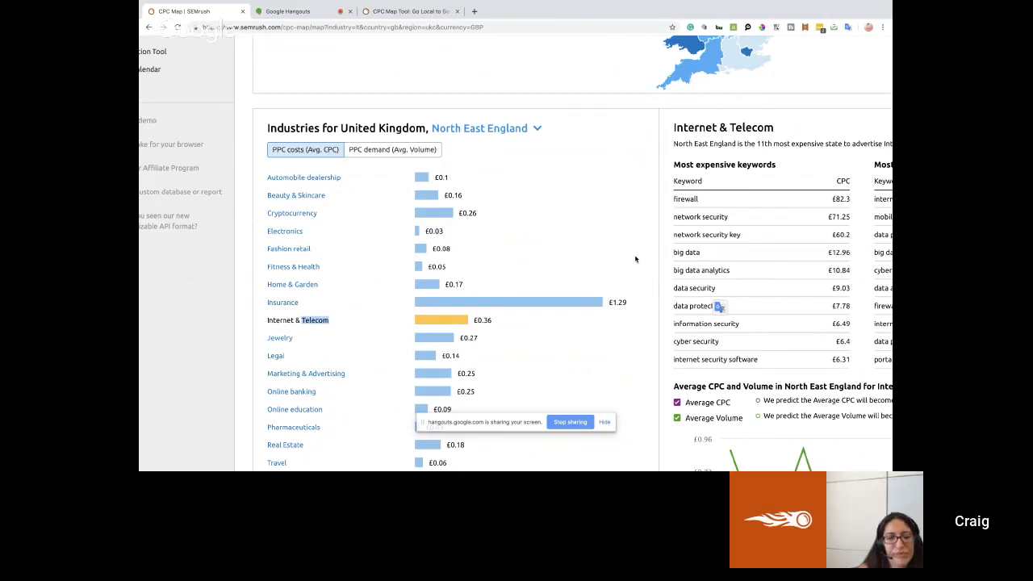
pyautogui.scroll(6, 635, 259)
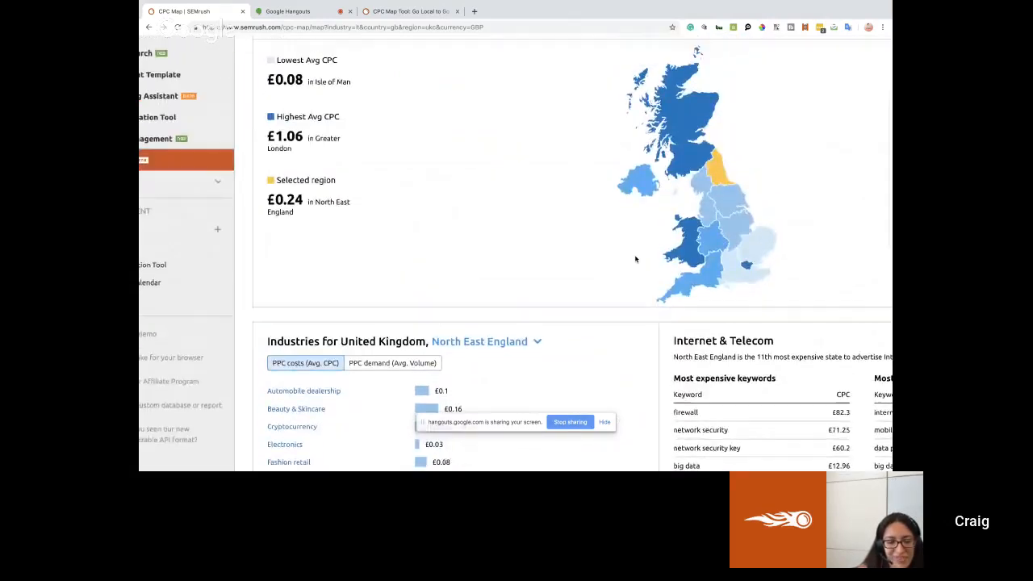
pyautogui.scroll(2, 635, 259)
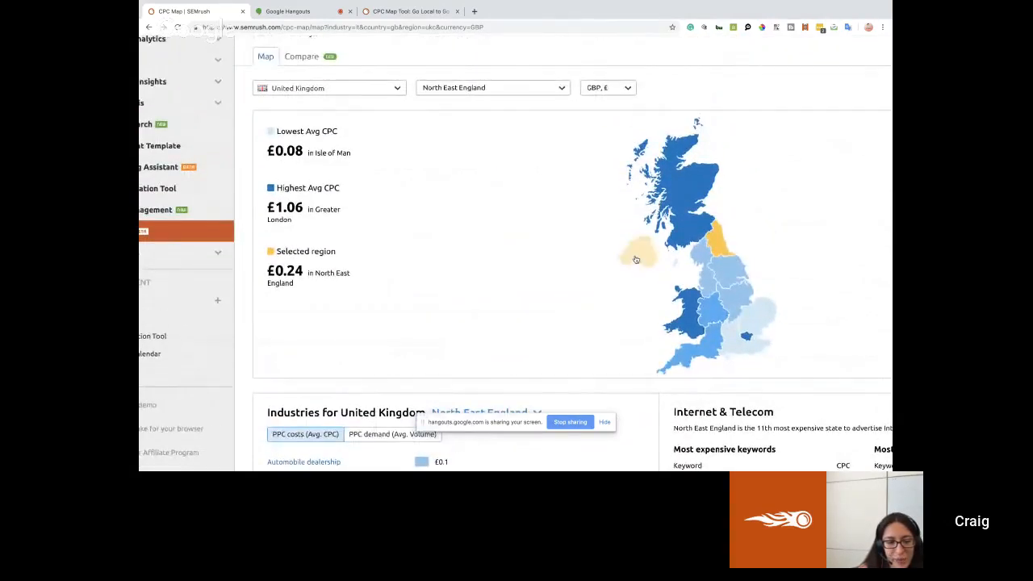
pyautogui.moveTo(737, 281)
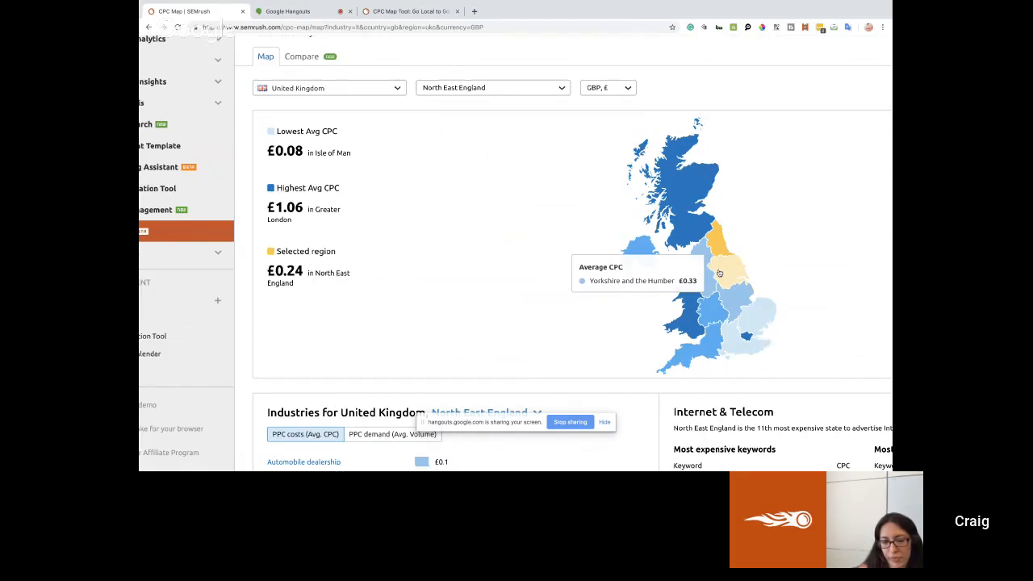
pyautogui.scroll(-1, 720, 274)
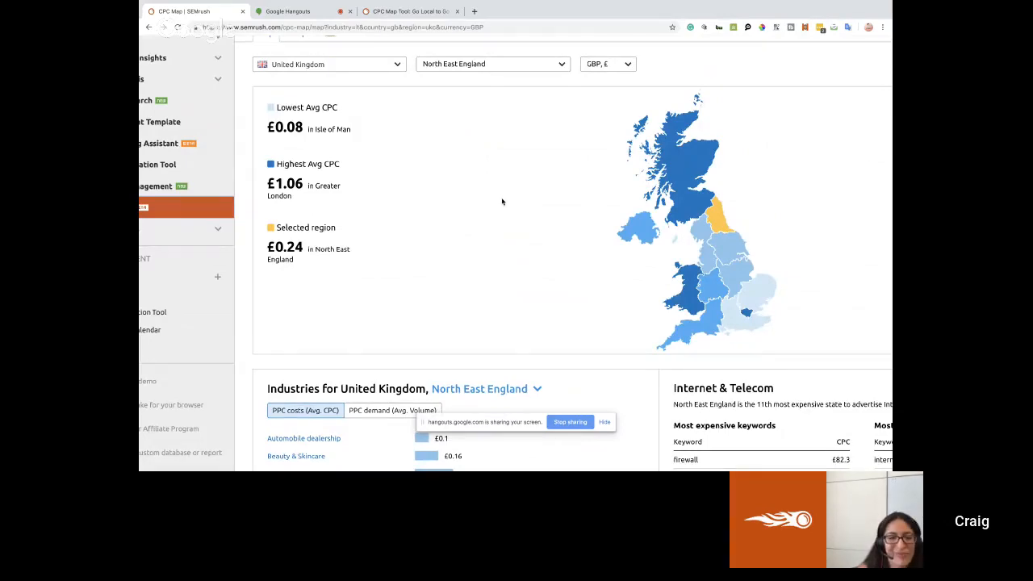
pyautogui.scroll(3, 503, 201)
# - Show the Automobile dealership report for North East England with its most expensive and most popular keywords
pyautogui.scroll(-9, 502, 201)
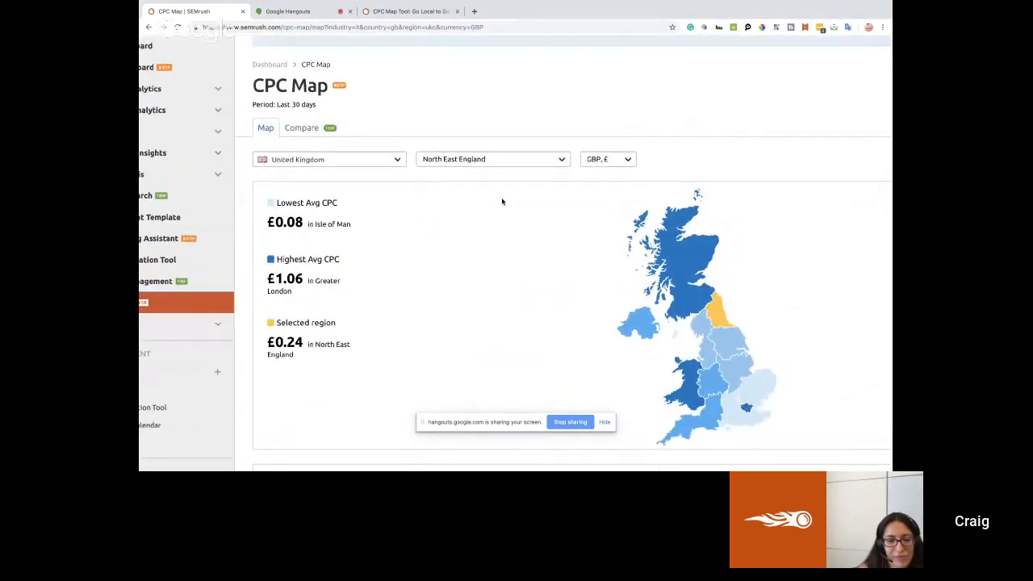
pyautogui.scroll(-1, 495, 201)
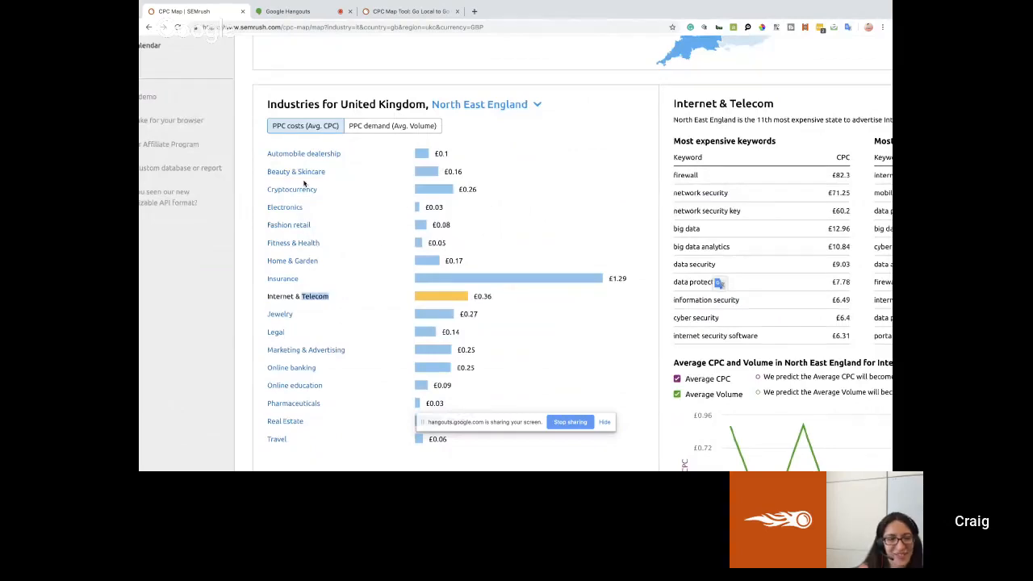
pyautogui.click(321, 155)
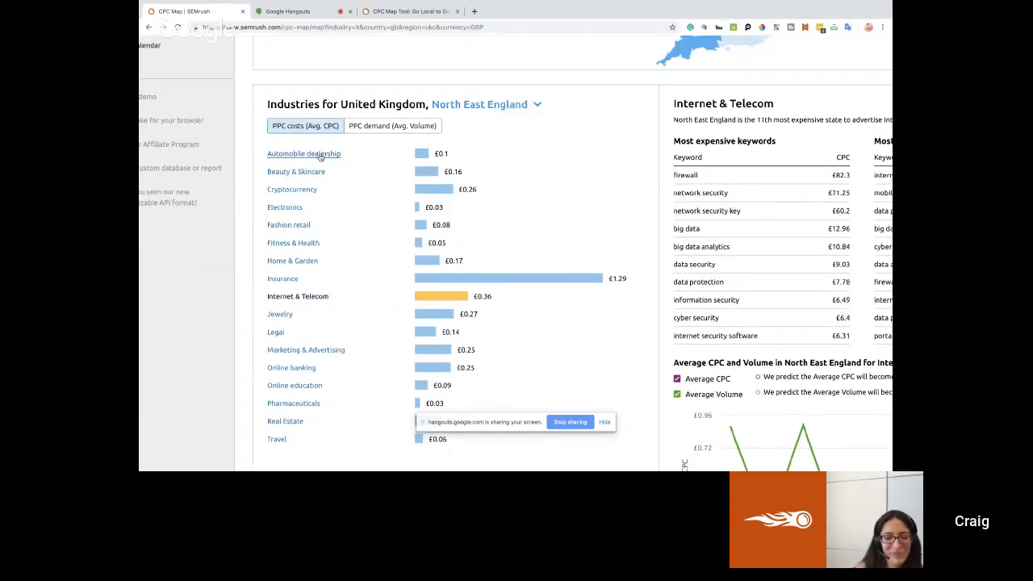
pyautogui.hscroll(4, 727, 202)
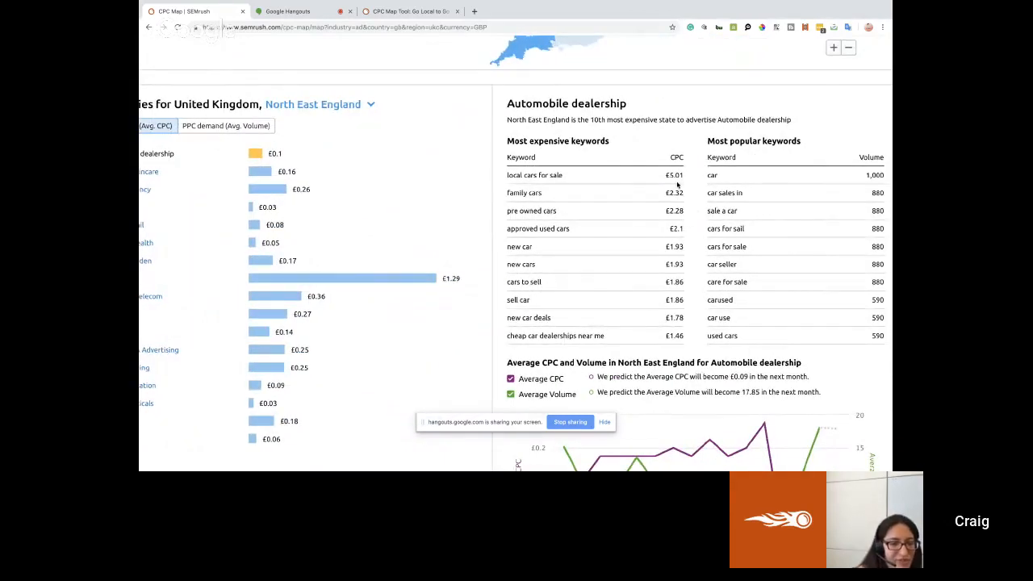
pyautogui.hscroll(1, 680, 175)
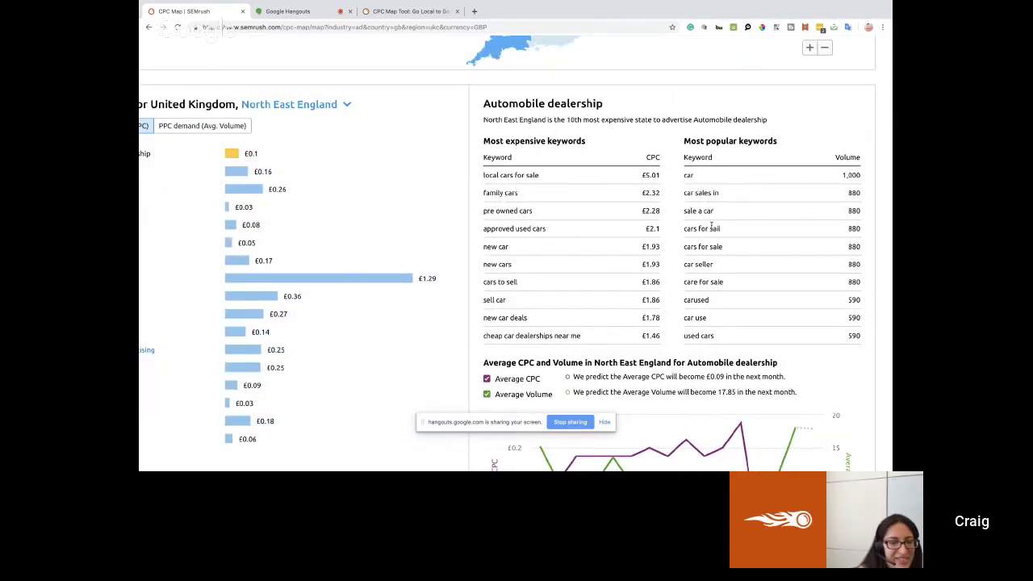
# - Check Scotland's average CPC on the map and switch the North East England industry chart to PPC demand (Avg. Volume)
pyautogui.scroll(5, 706, 210)
pyautogui.moveTo(506, 185)
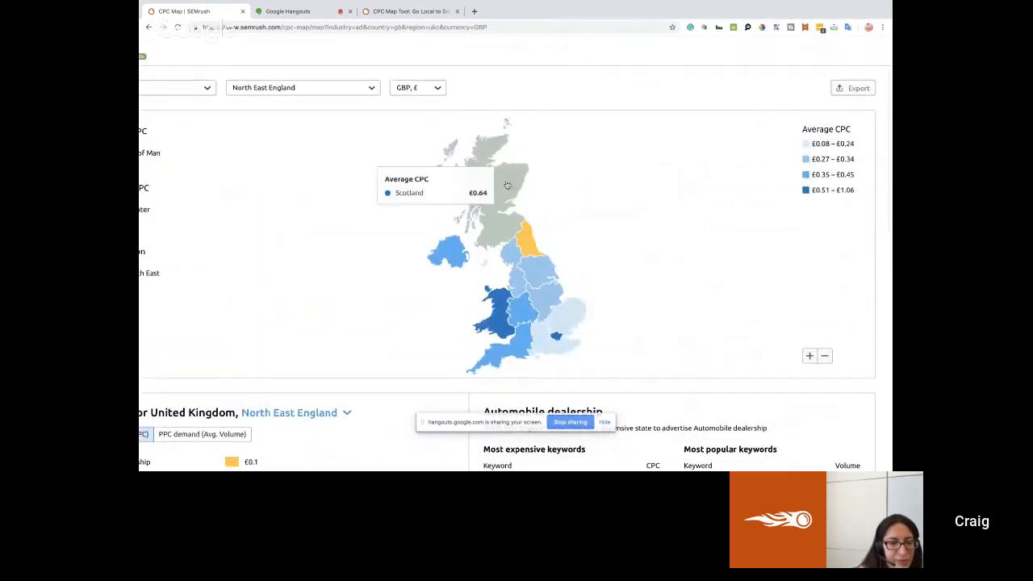
pyautogui.hscroll(-5, 506, 185)
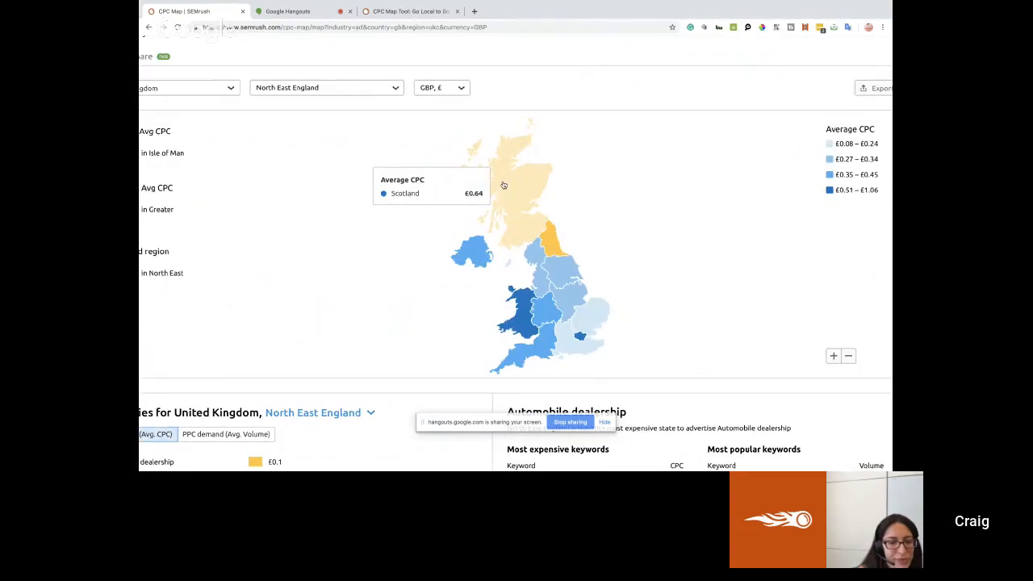
pyautogui.scroll(-5, 499, 185)
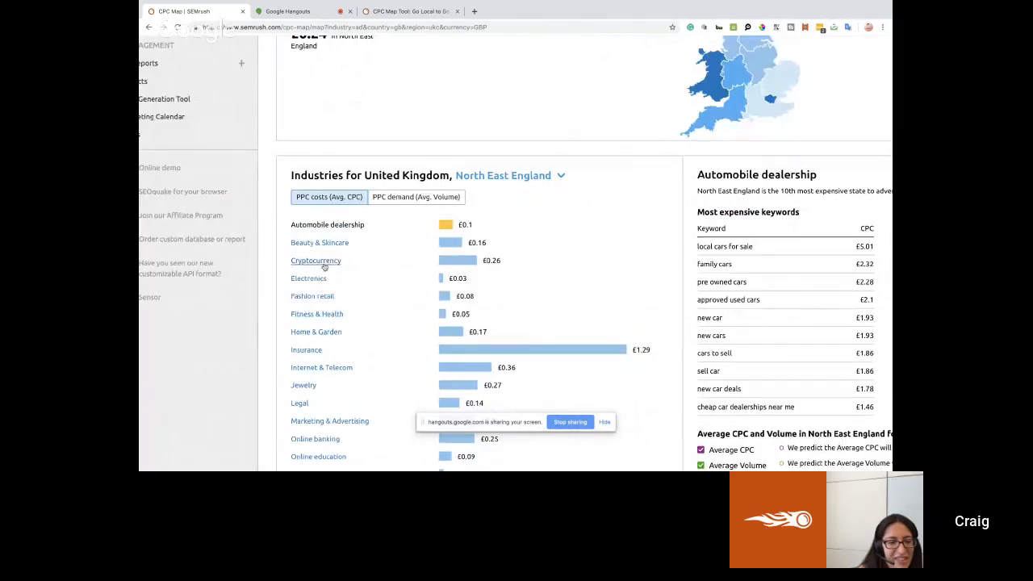
pyautogui.scroll(2, 324, 266)
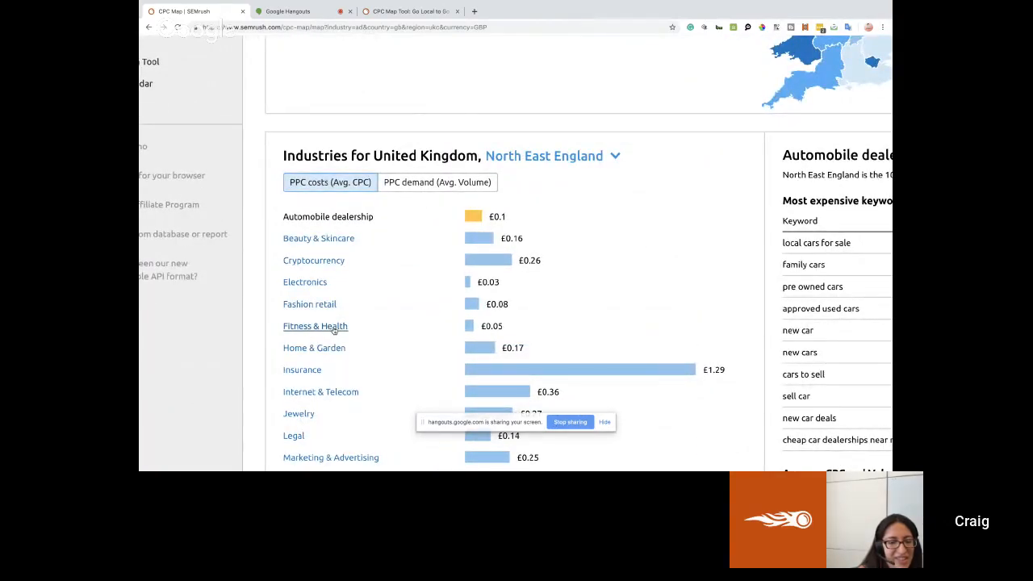
pyautogui.click(442, 185)
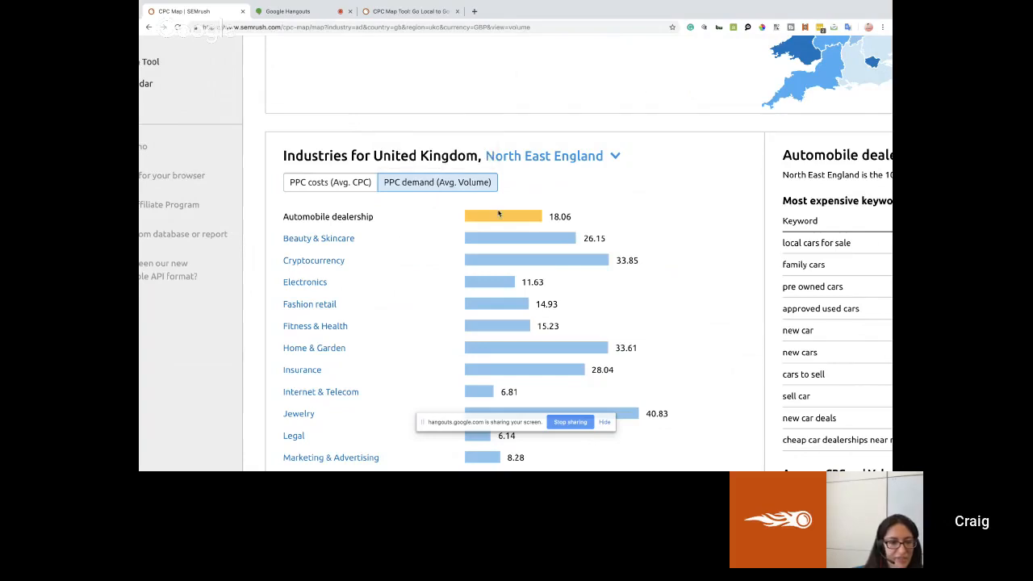
pyautogui.click(337, 182)
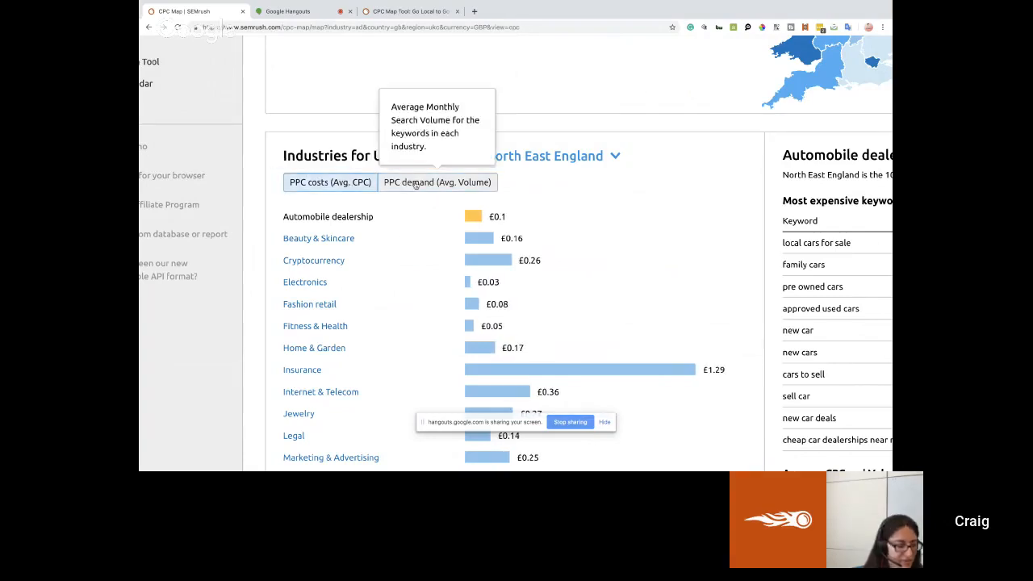
pyautogui.click(415, 184)
pyautogui.scroll(5, 416, 185)
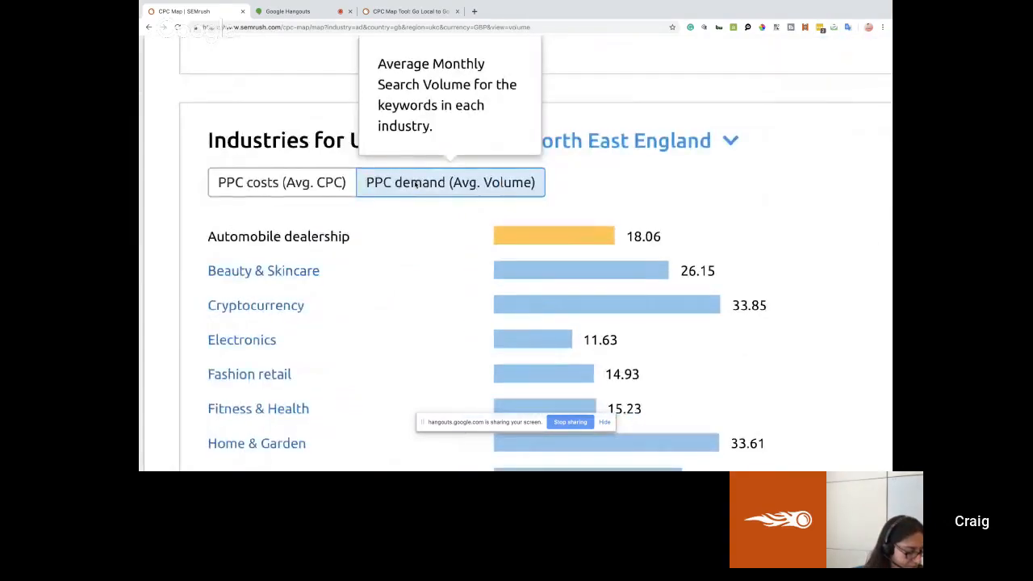
pyautogui.scroll(-6, 415, 185)
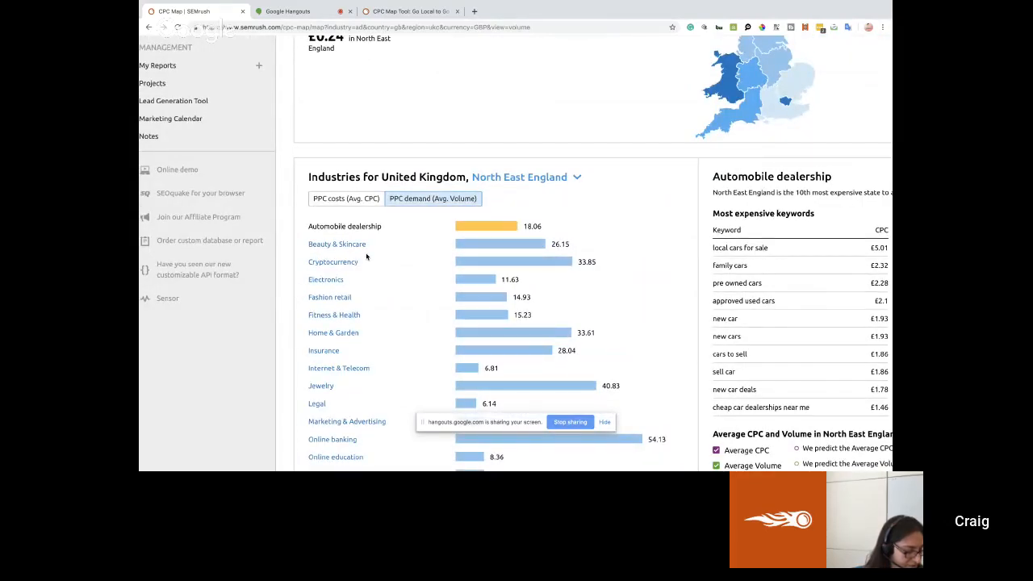
# - Show the Marketing & Advertising report for North East England with its keyword tables and CPC and volume chart
pyautogui.scroll(-3, 368, 258)
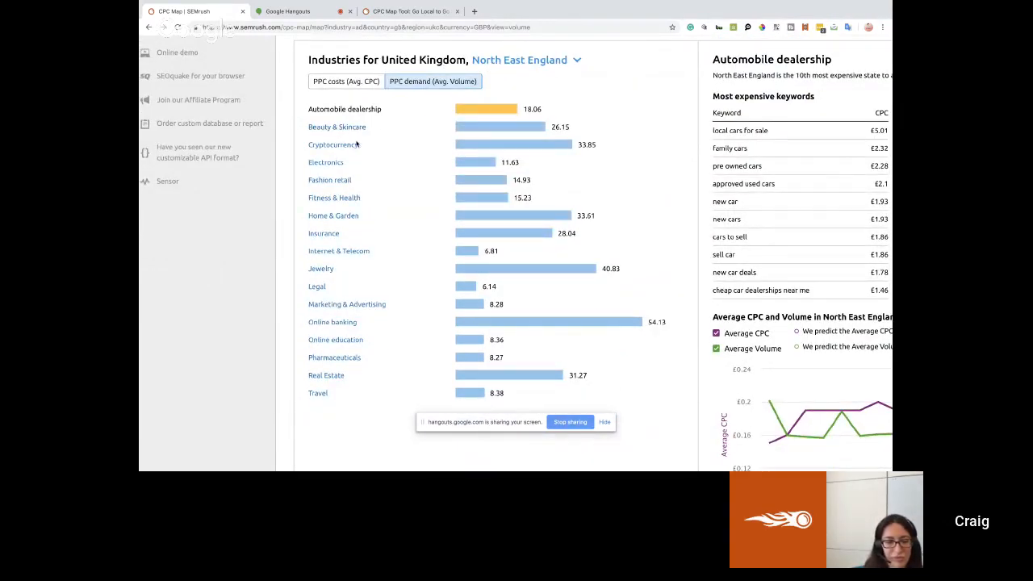
pyautogui.click(343, 304)
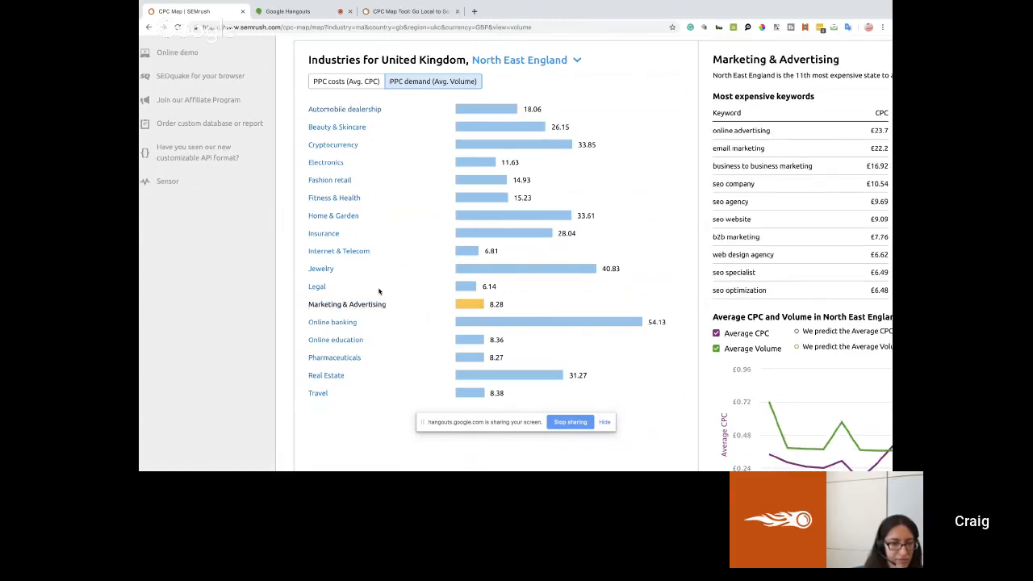
pyautogui.hscroll(5, 379, 291)
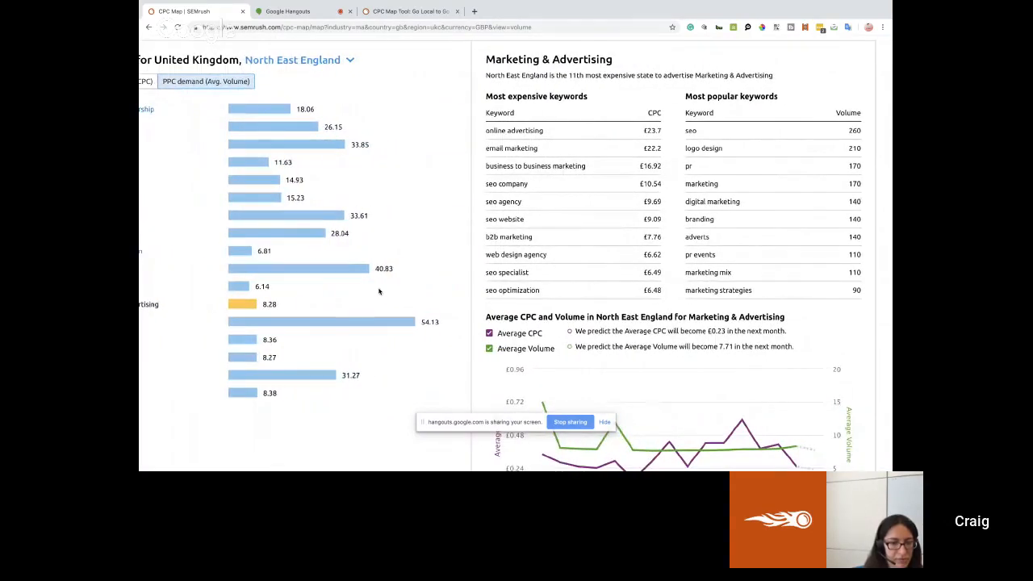
# - Show the Pharmaceuticals report for North East England and switch the industry chart back to PPC costs (Avg. CPC)
pyautogui.hscroll(-5, 358, 231)
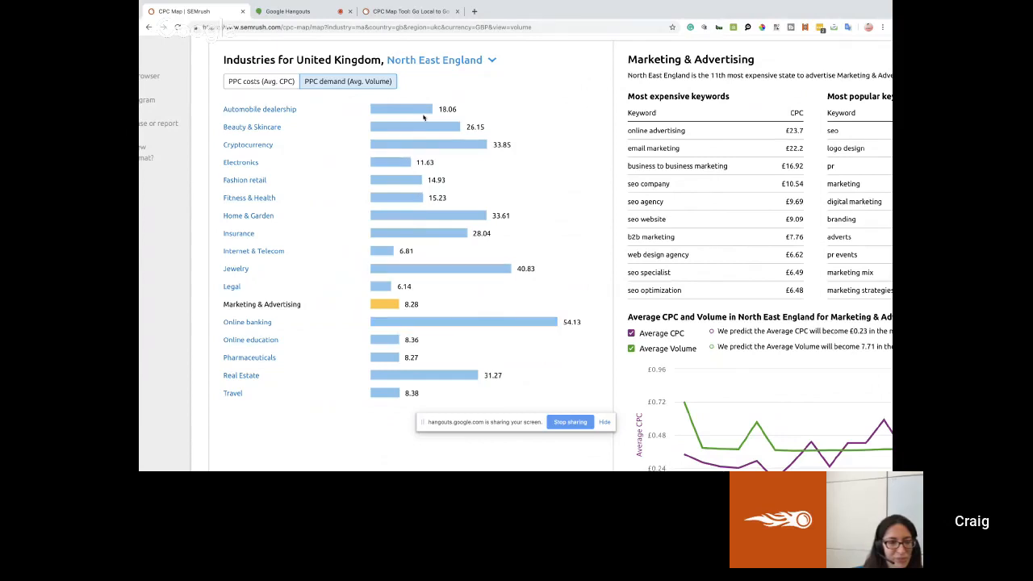
pyautogui.click(388, 361)
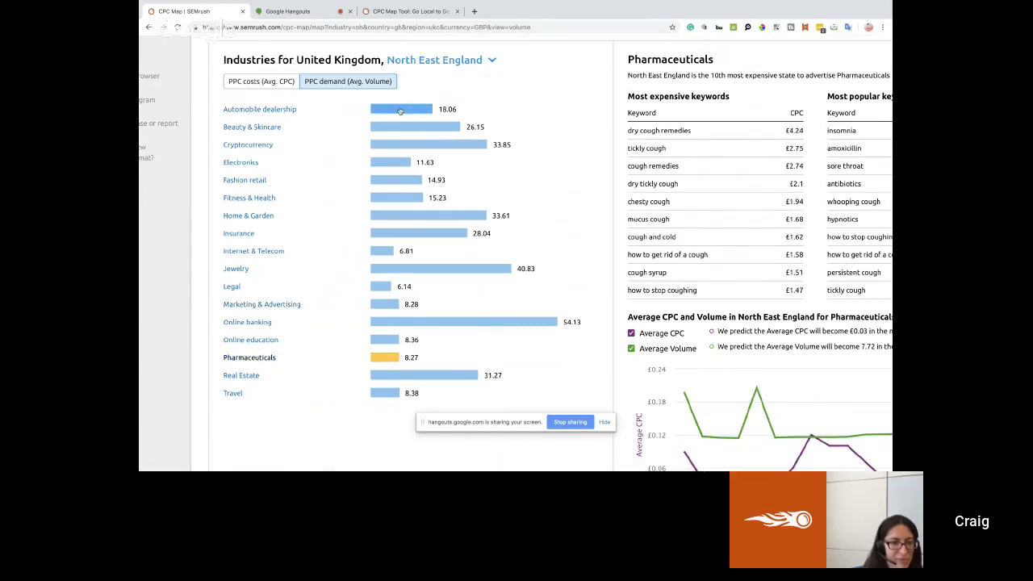
pyautogui.click(258, 82)
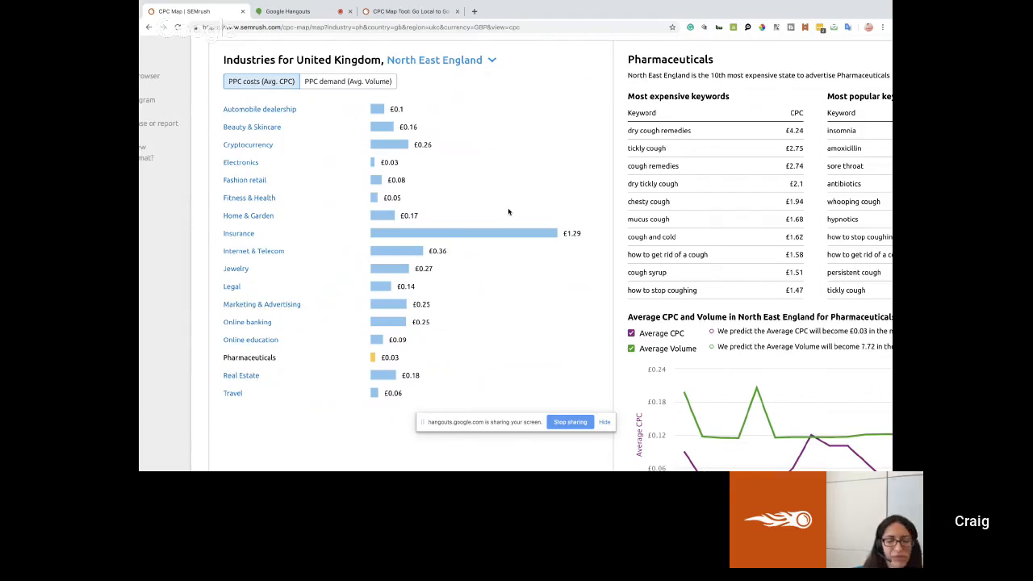
# - Open the Compare view showing the average CPC in countries for the United Kingdom
pyautogui.scroll(5, 509, 211)
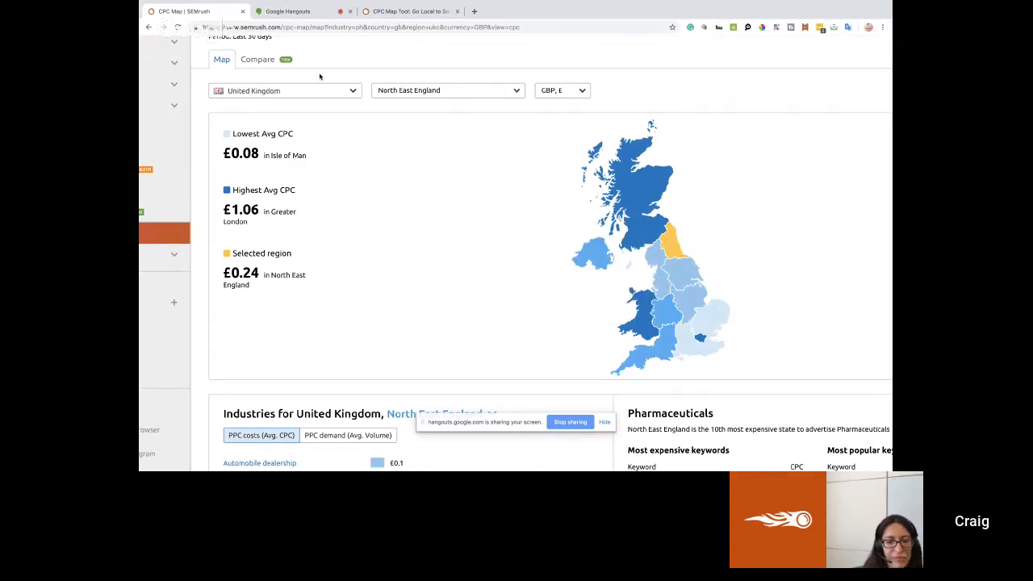
pyautogui.scroll(2, 320, 77)
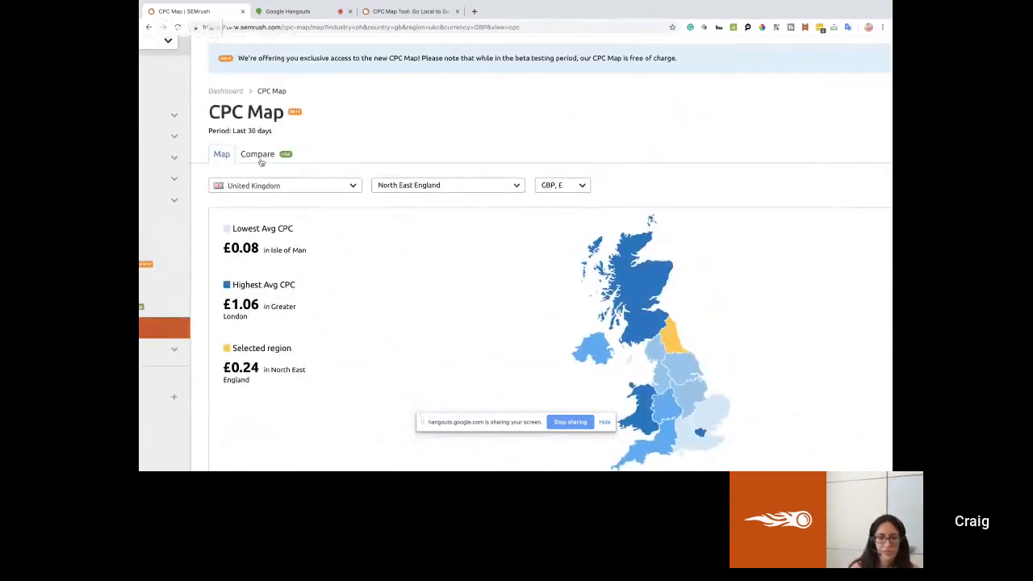
pyautogui.hotkey('ctrl', '+')
pyautogui.hotkey('ctrl', '+')
pyautogui.hotkey('ctrl', '+')
pyautogui.hotkey('ctrl', '+')
pyautogui.hotkey('ctrl', '+')
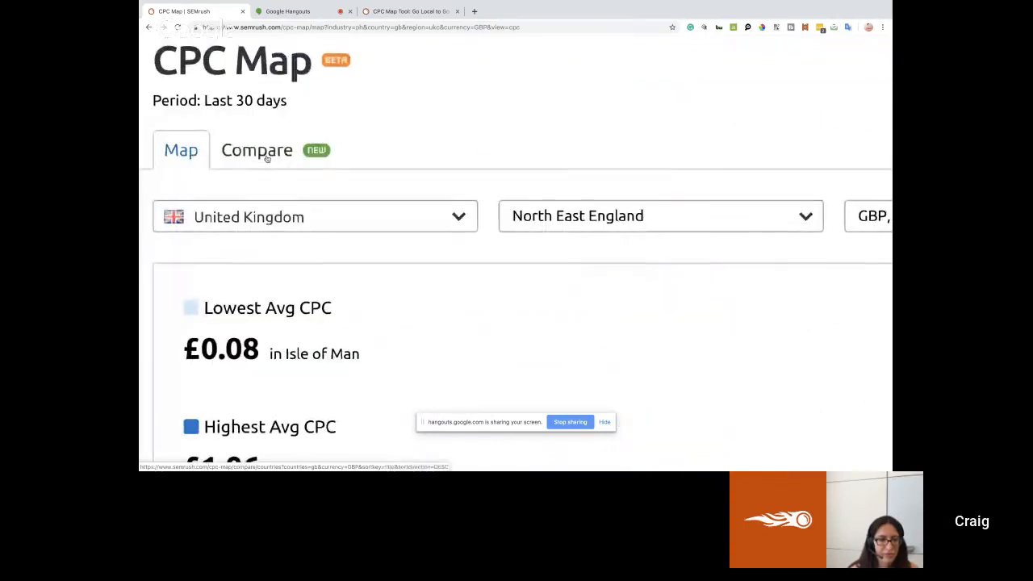
pyautogui.click(282, 151)
pyautogui.hotkey('ctrl', '-')
pyautogui.hotkey('ctrl', '-')
pyautogui.hotkey('ctrl', '-')
pyautogui.hotkey('ctrl', '-')
pyautogui.hotkey('ctrl', '-')
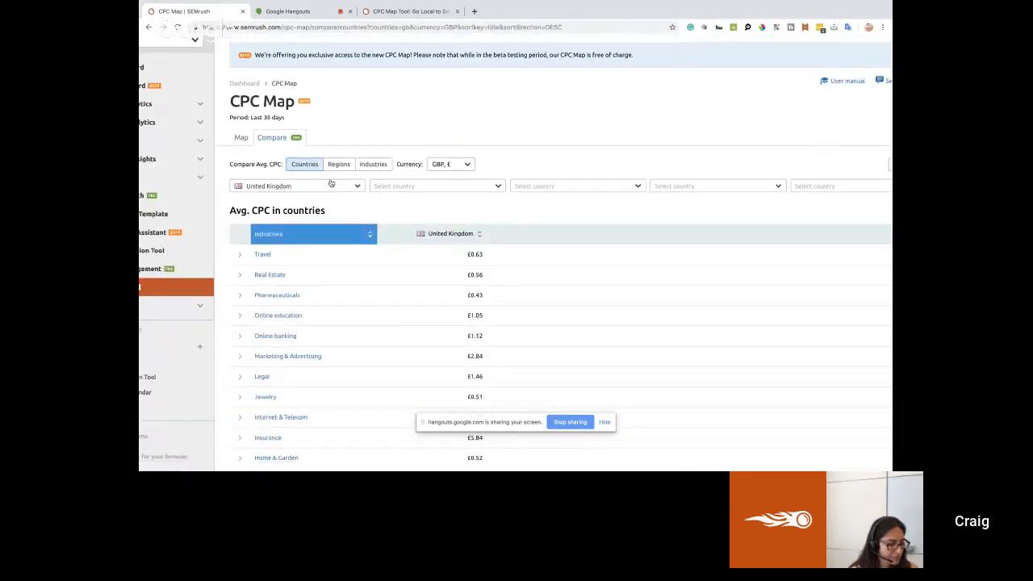
# - Compare average CPC by regions, and by industries for Automobile dealership and Cryptocurrency in the United Kingdom
pyautogui.click(340, 167)
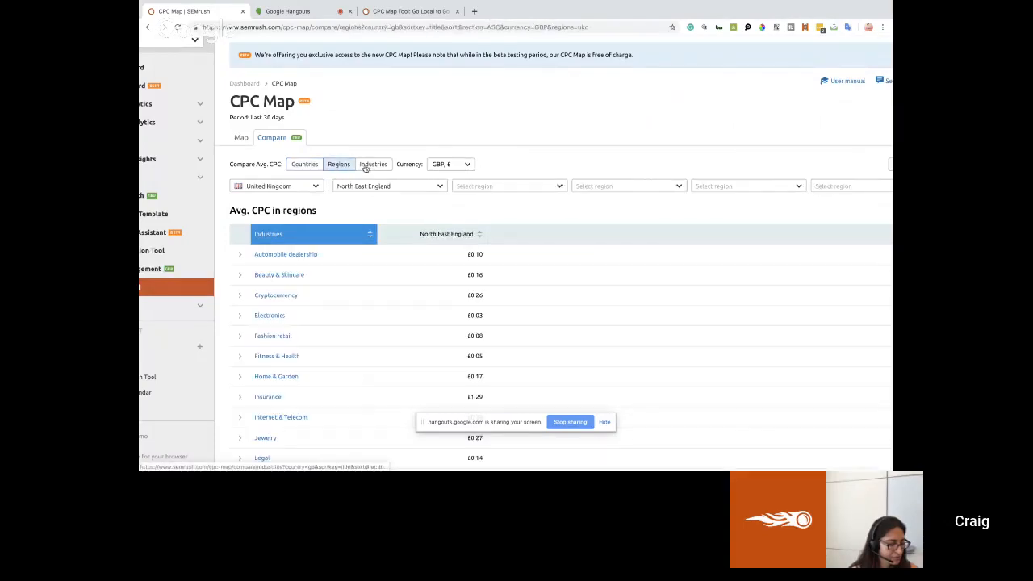
pyautogui.click(372, 166)
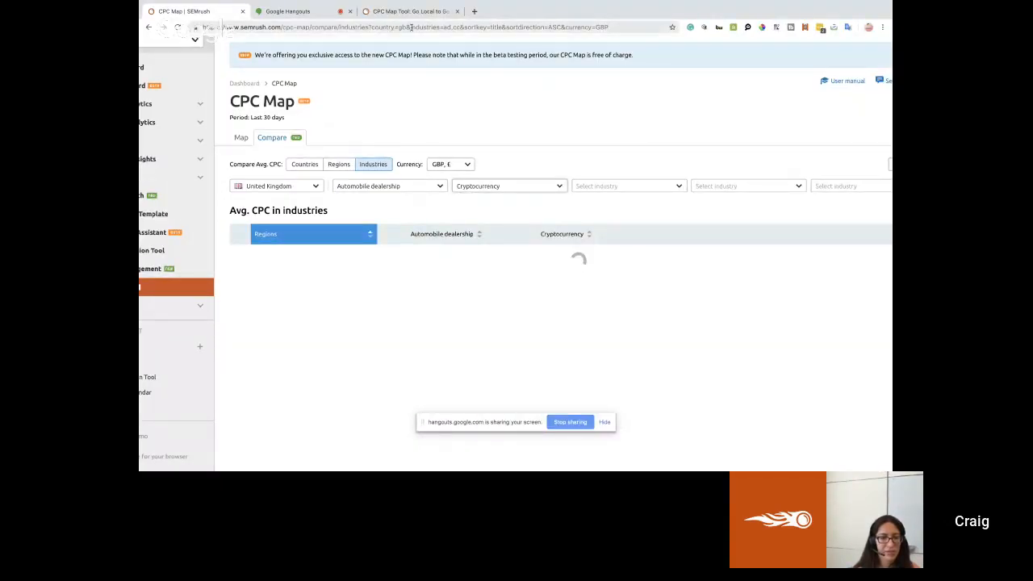
# - Return to the United Kingdom map and reopen the average CPC comparison by countries
pyautogui.click(411, 28)
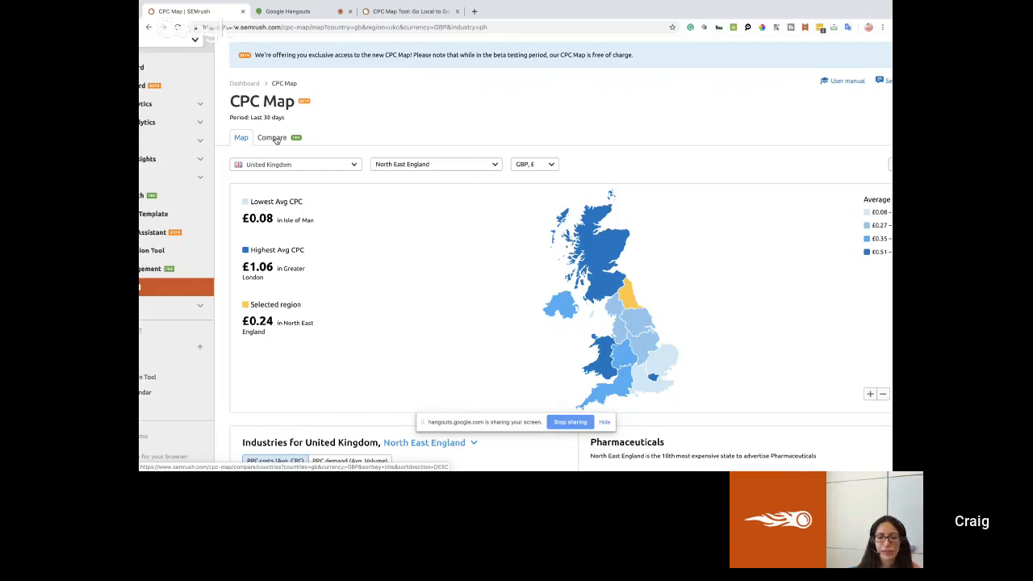
pyautogui.scroll(5, 271, 137)
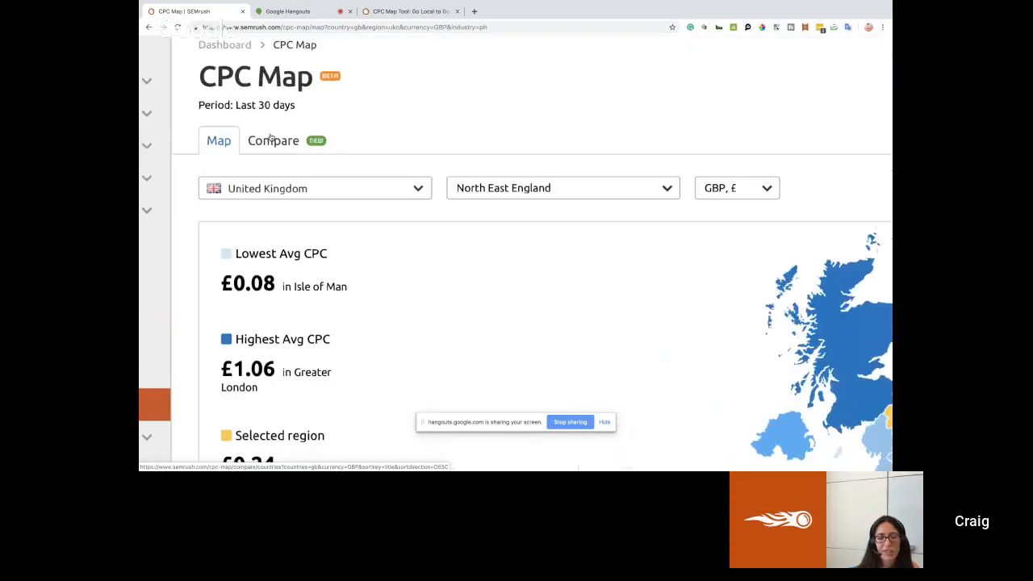
pyautogui.click(279, 143)
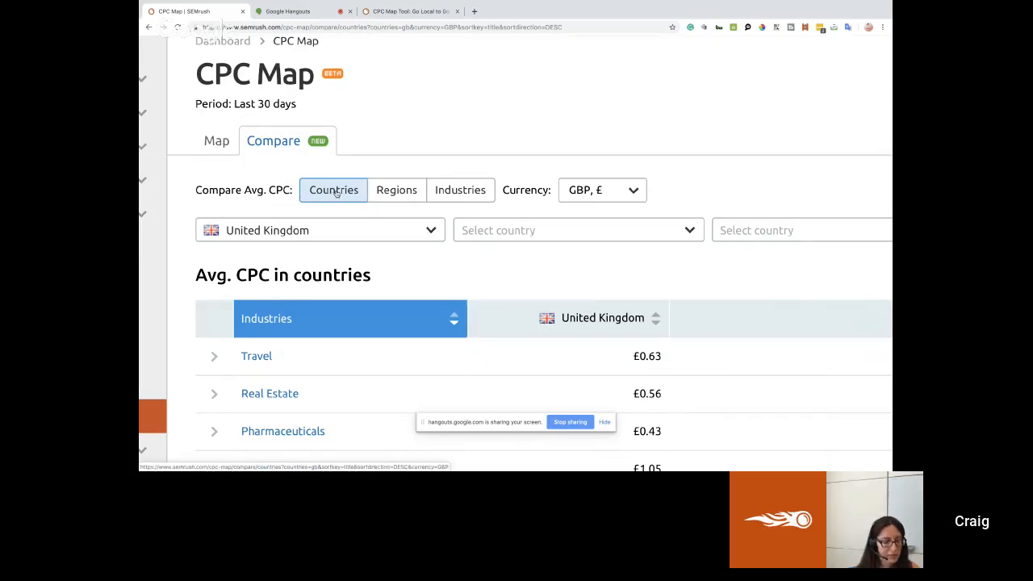
# - View the average CPC comparison by regions and by industries for the United Kingdom
pyautogui.click(396, 192)
pyautogui.click(448, 190)
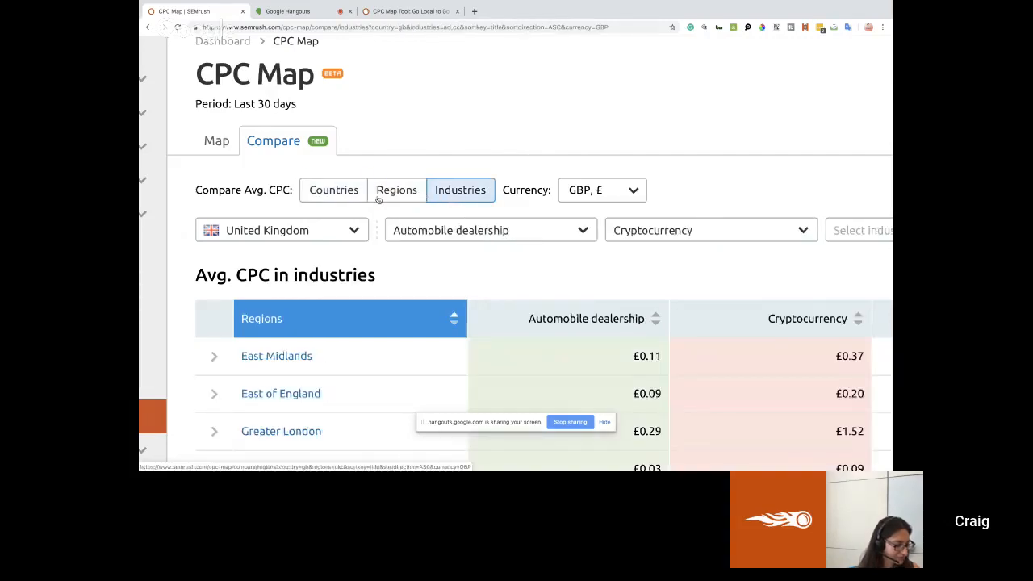
# - Return to the average CPC comparison by countries and add Brazil alongside the United Kingdom
pyautogui.click(346, 193)
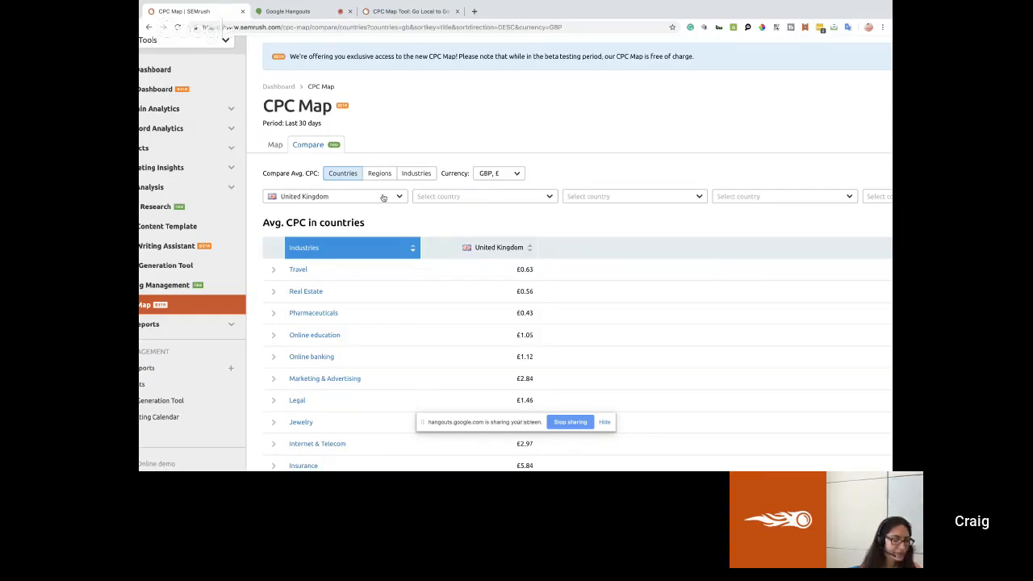
pyautogui.click(455, 200)
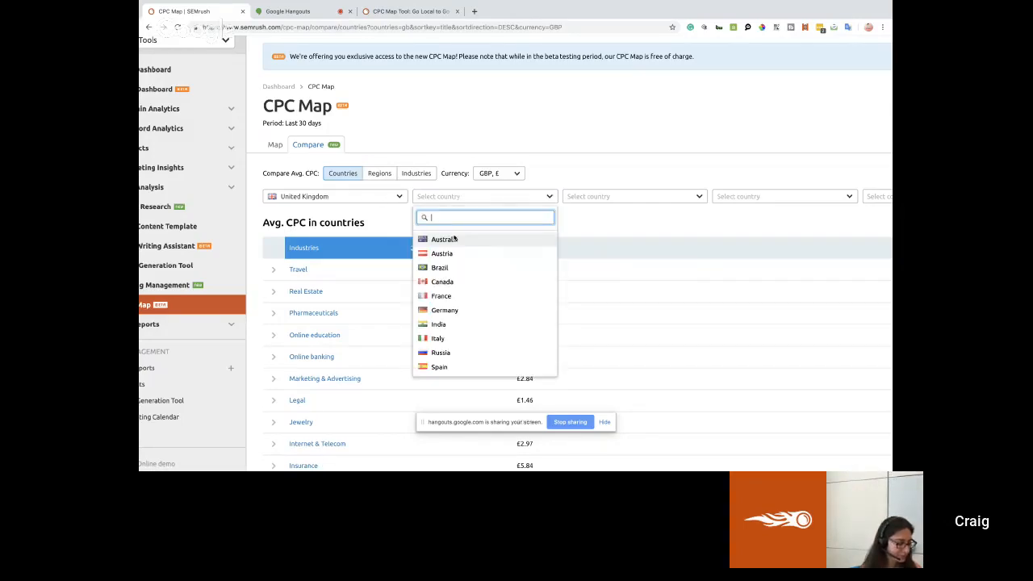
pyautogui.click(451, 267)
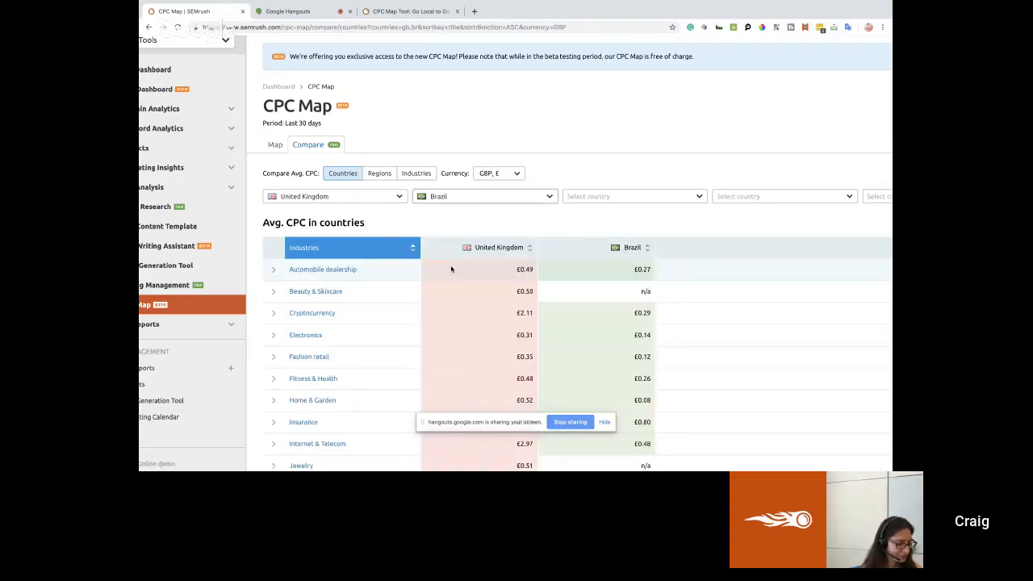
pyautogui.press('Down')
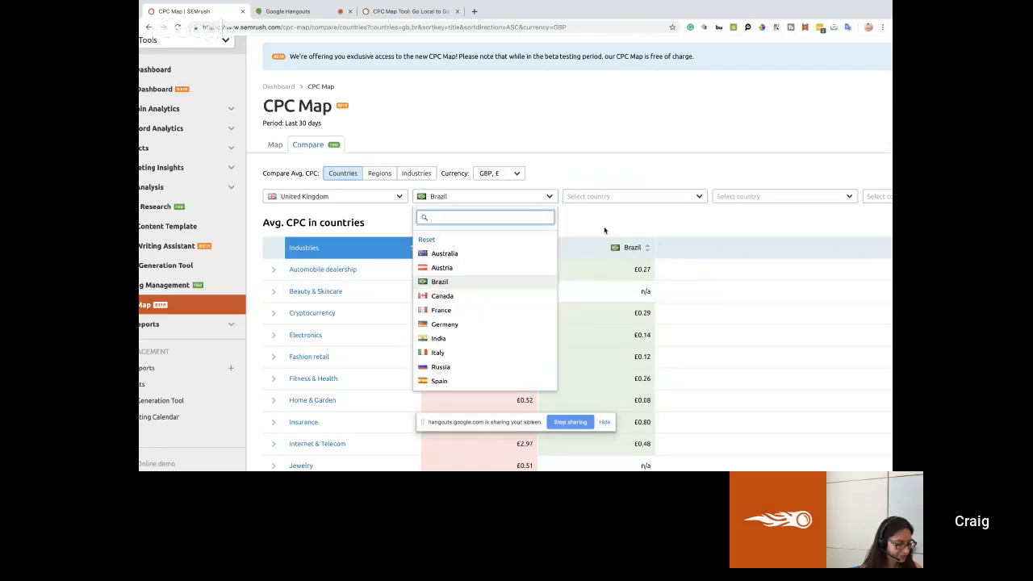
pyautogui.click(604, 221)
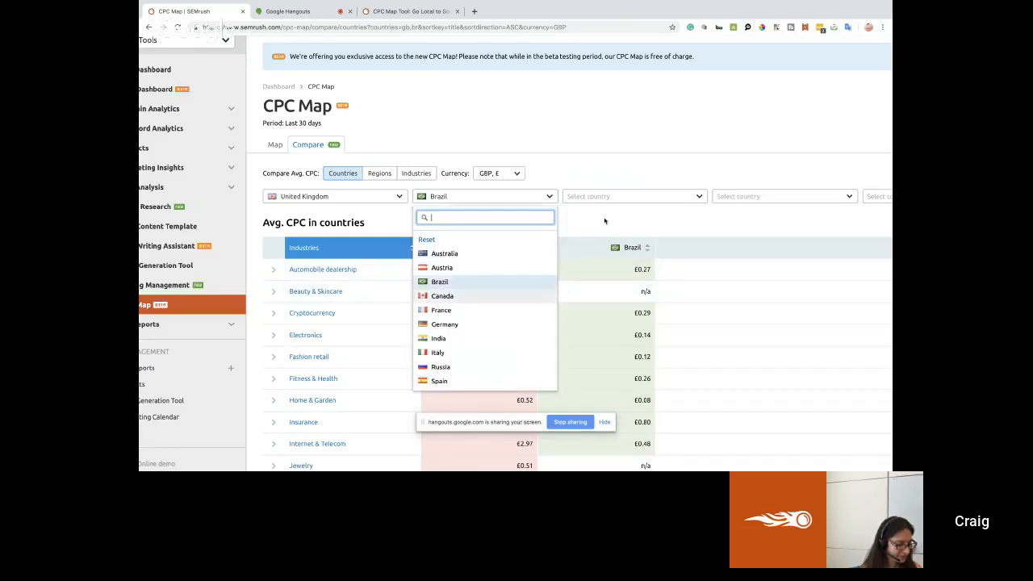
pyautogui.moveTo(605, 220); pyautogui.dragTo(612, 468)
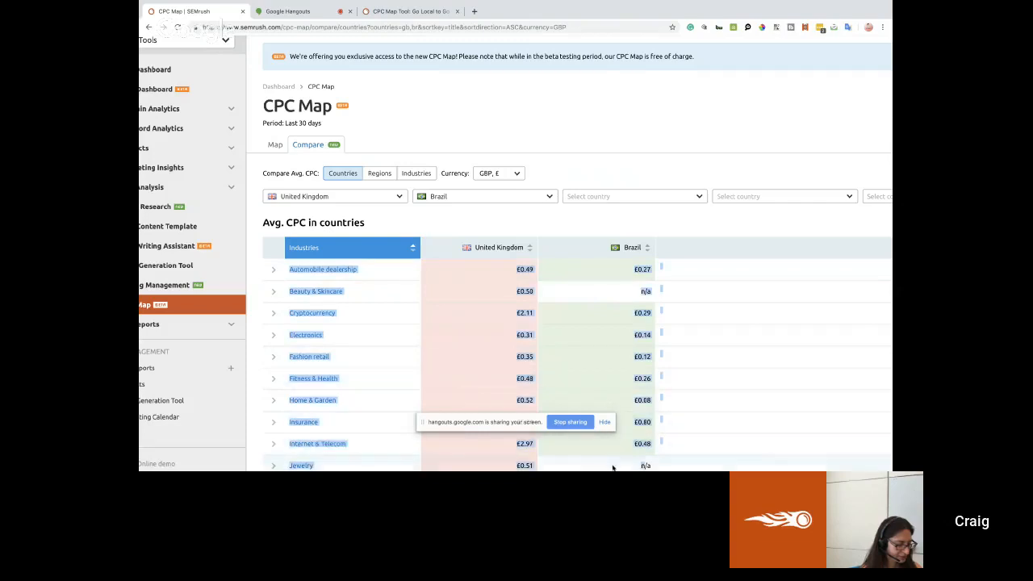
pyautogui.click(672, 227)
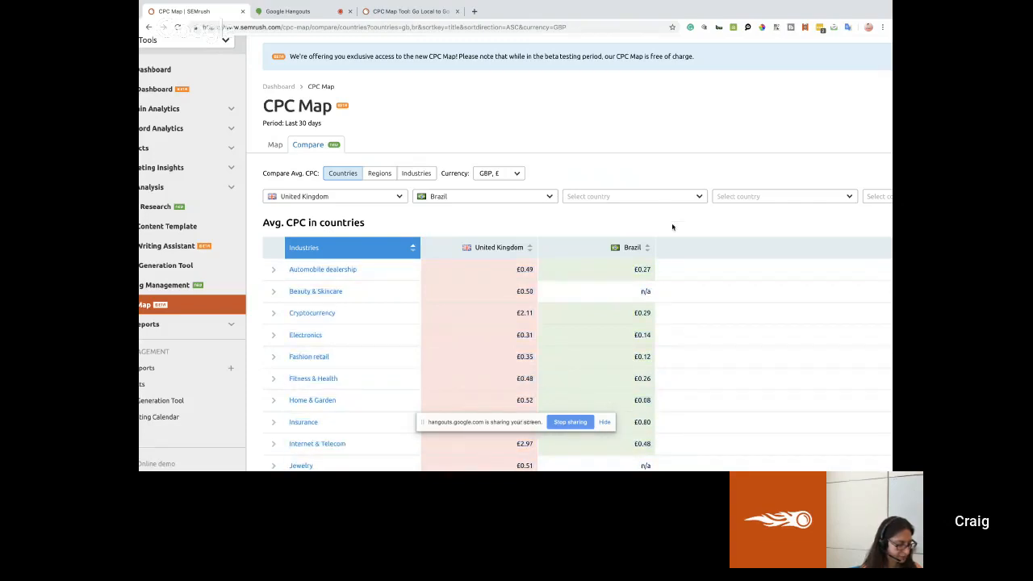